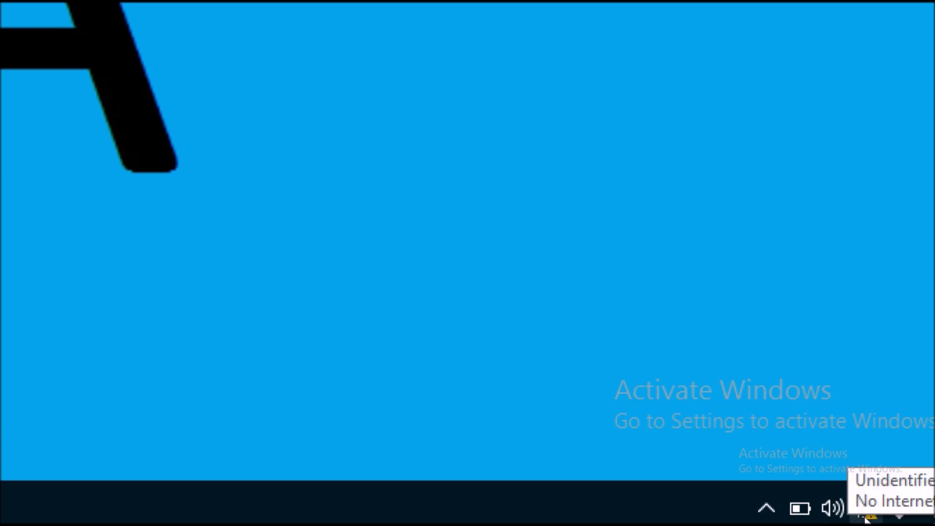
Step: Bring up the tray network icon's menu for the unidentified, no-internet Ethernet link on laptop A
right_click(866, 520)
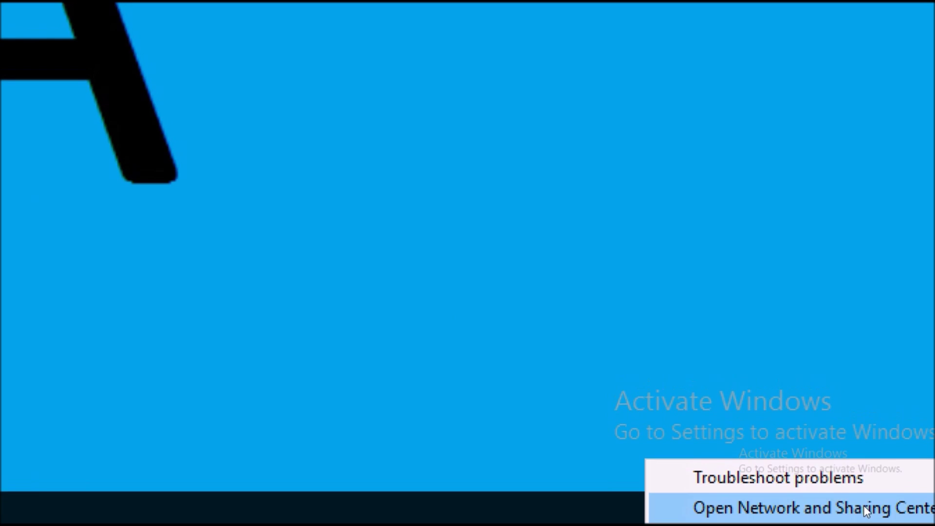
Step: Open the Ethernet adapter's Internet Protocol Version 4 (TCP/IPv4) properties from Network and Sharing Center
left_click(864, 497)
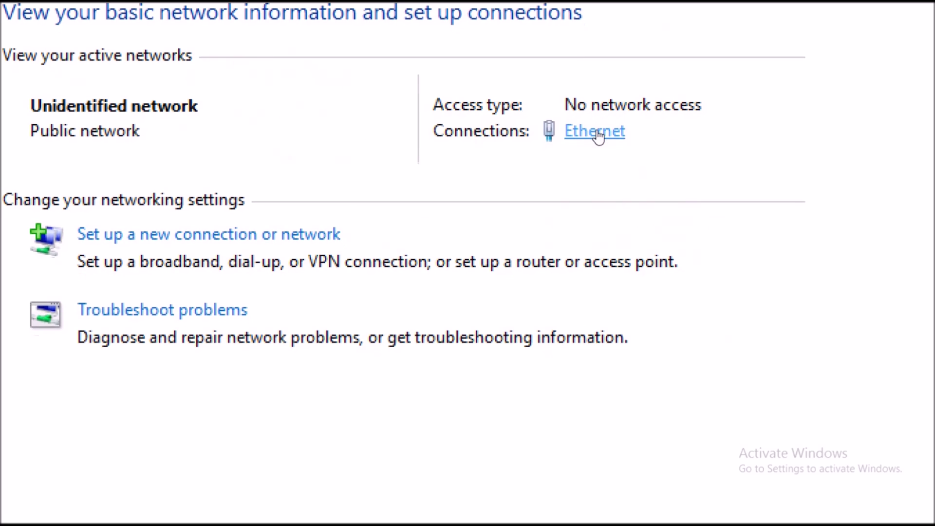
left_click(599, 135)
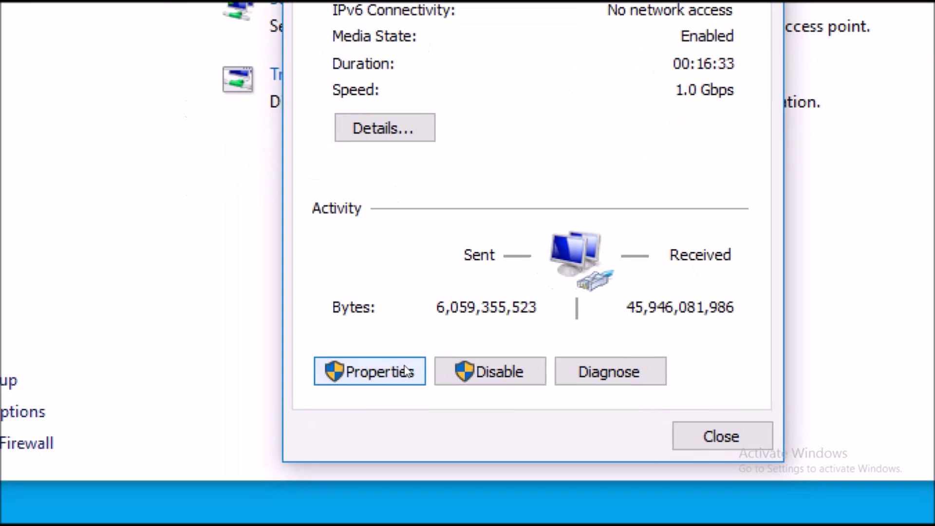
left_click(405, 373)
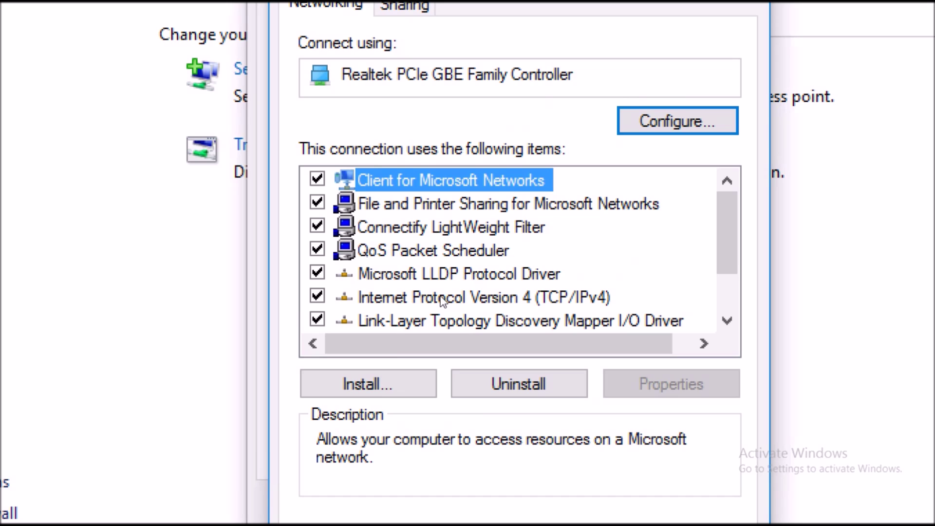
left_click(442, 299)
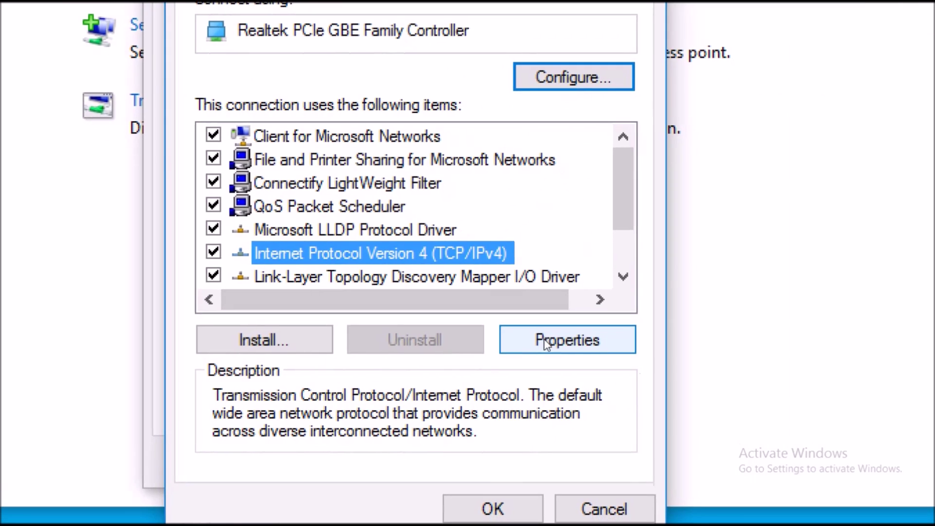
left_click(642, 384)
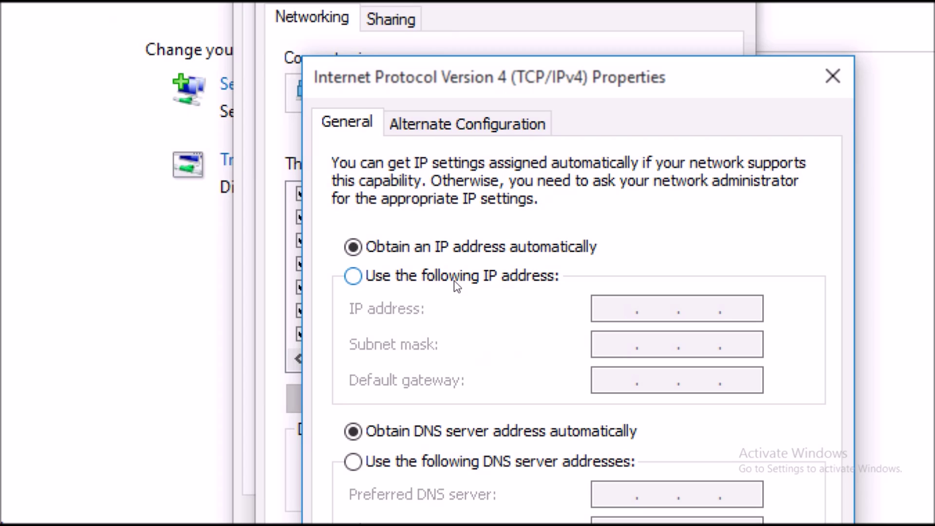
Step: Give laptop A's Ethernet the static IP 192.168.1.10 with mask 255.255.255.0 and close its properties
left_click(457, 287)
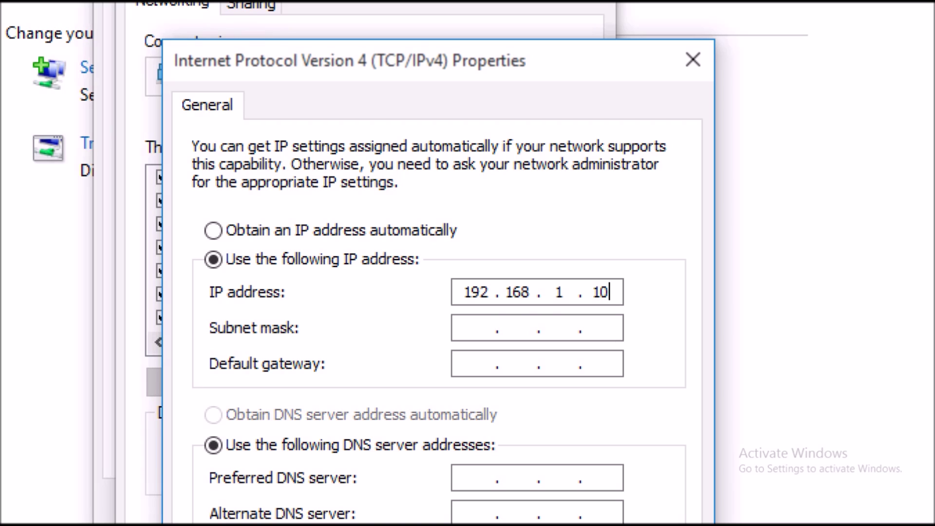
key("Tab")
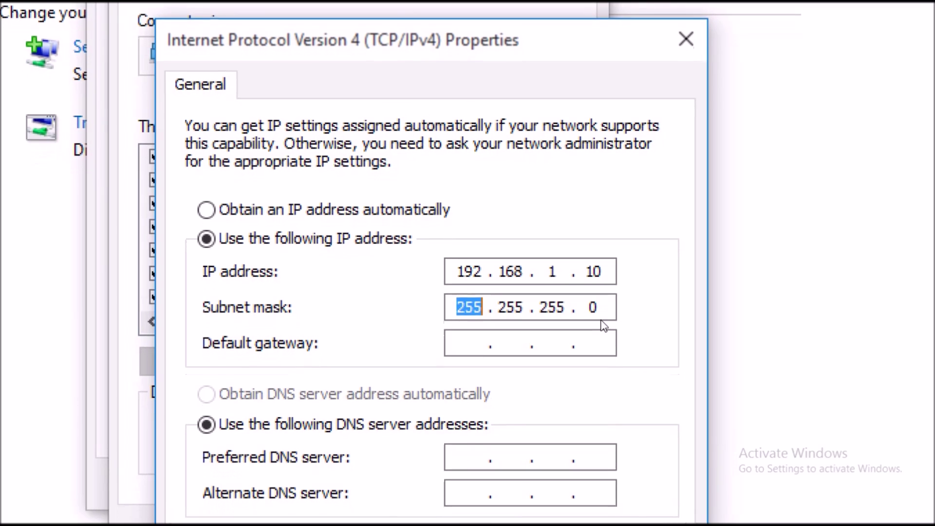
left_click(608, 360)
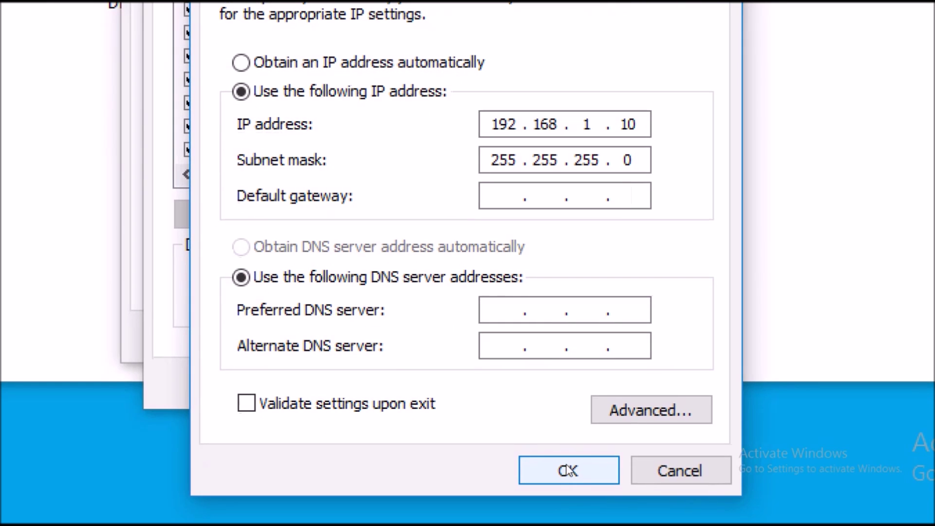
left_click(568, 471)
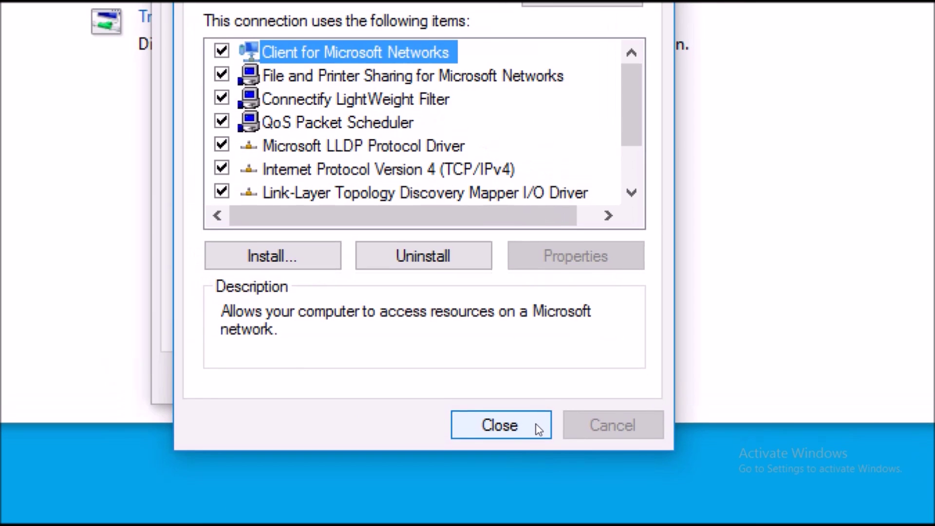
left_click(539, 429)
Step: Close the Ethernet status window and open This PC in File Explorer
left_click(577, 382)
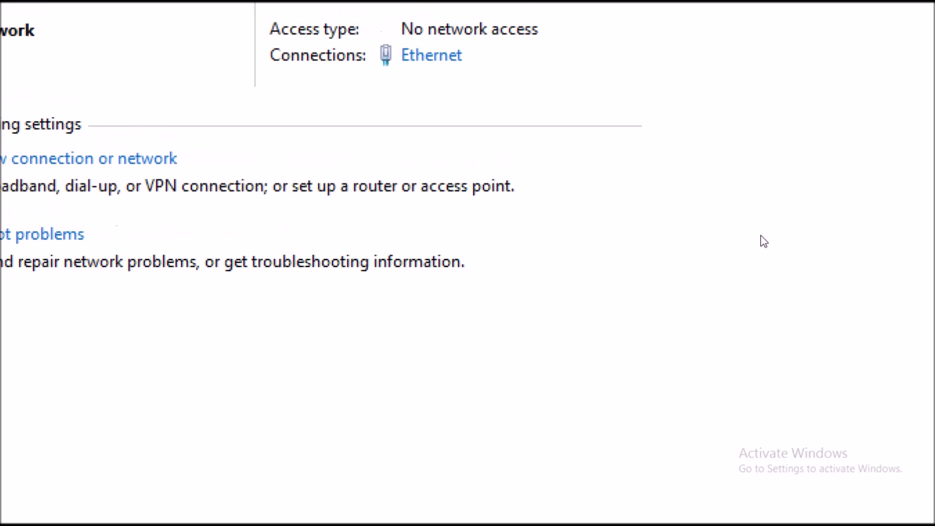
scroll(764, 241, "down", 1)
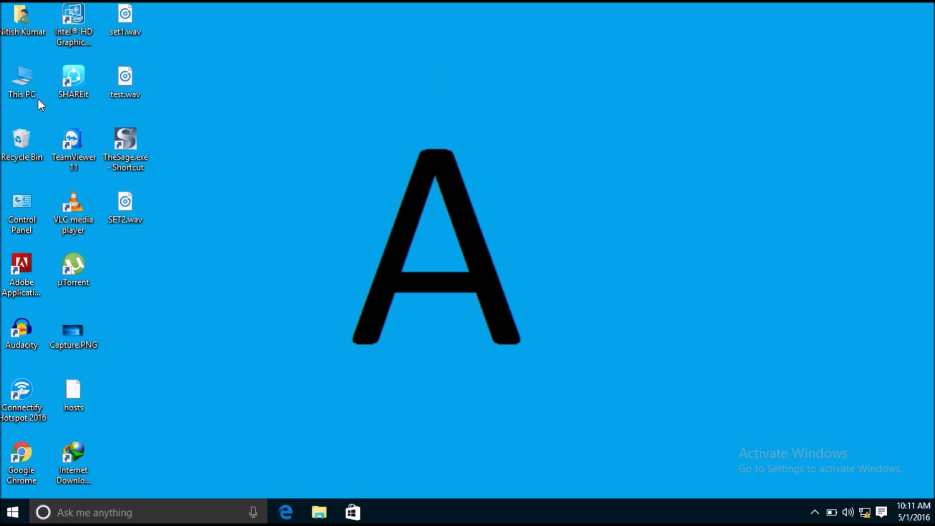
double_click(25, 74)
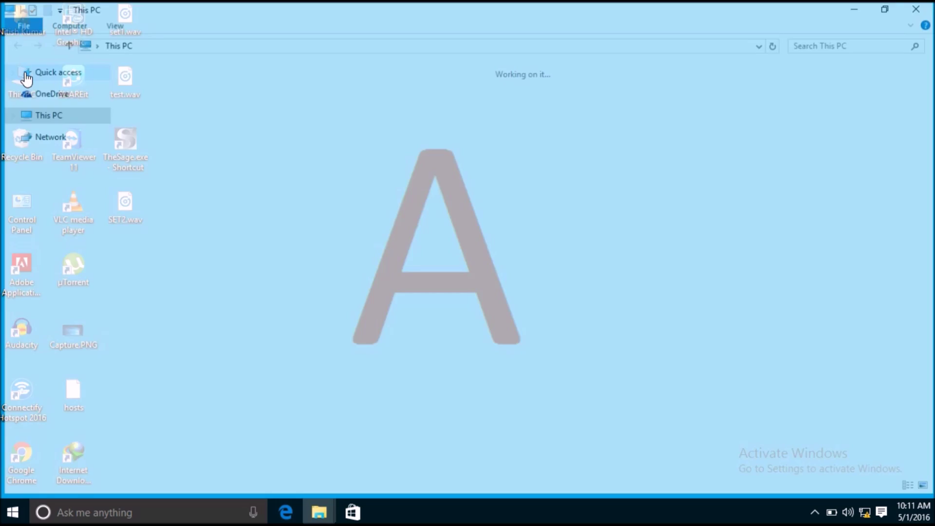
left_click(27, 76)
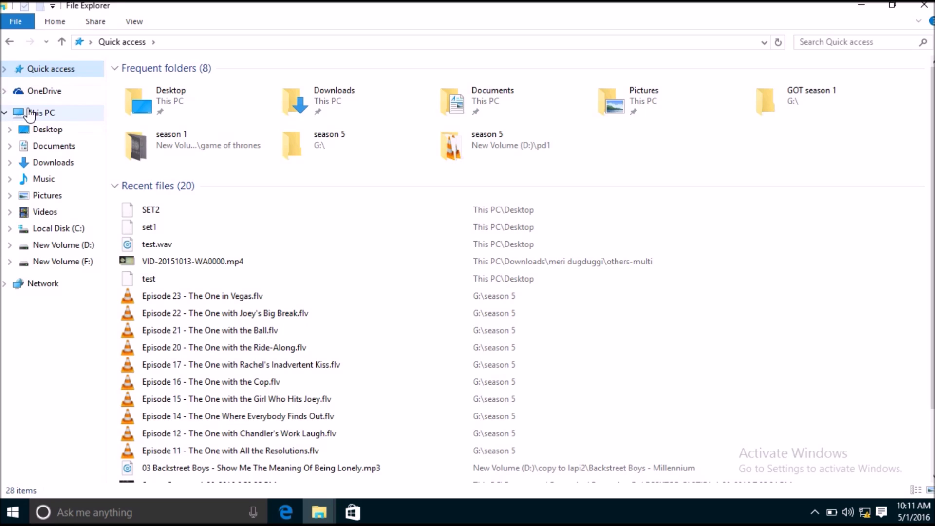
left_click(31, 114)
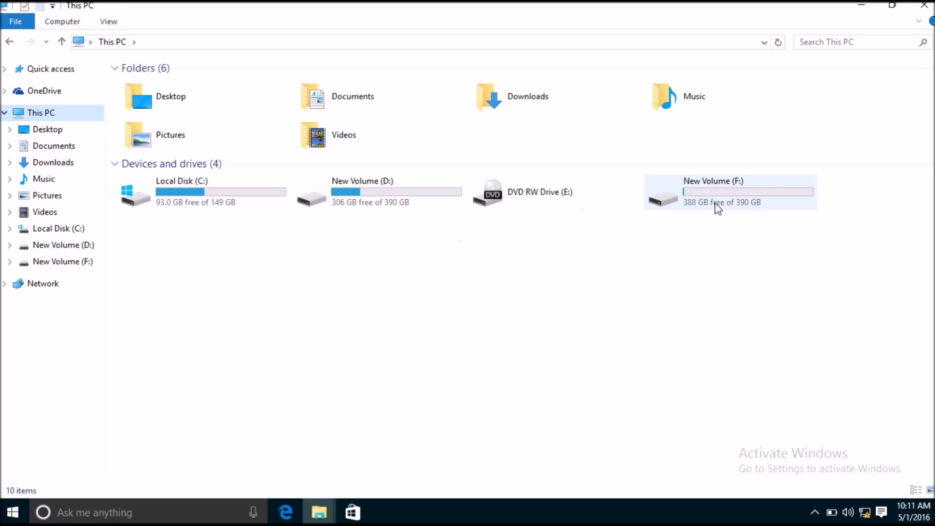
Step: Open New Volume (F:) and bring up the MOVIES folder's options
left_click(718, 208)
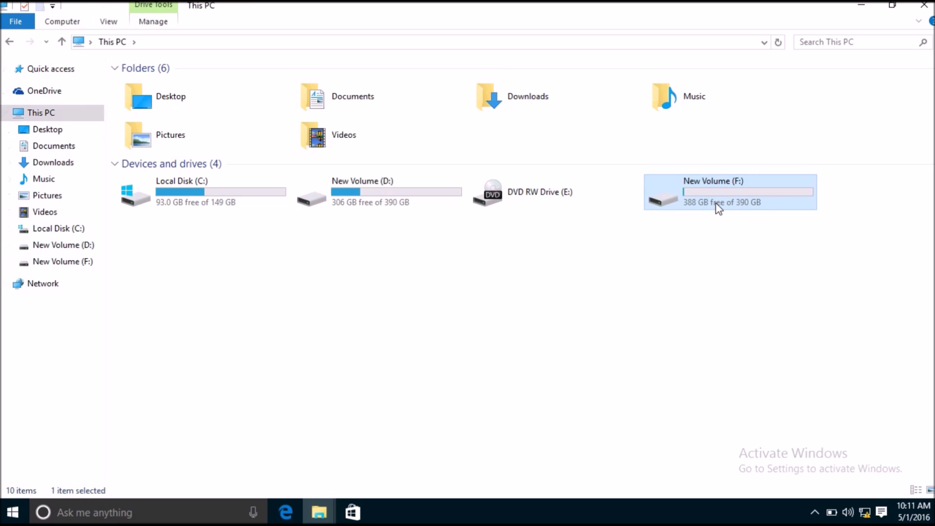
double_click(718, 209)
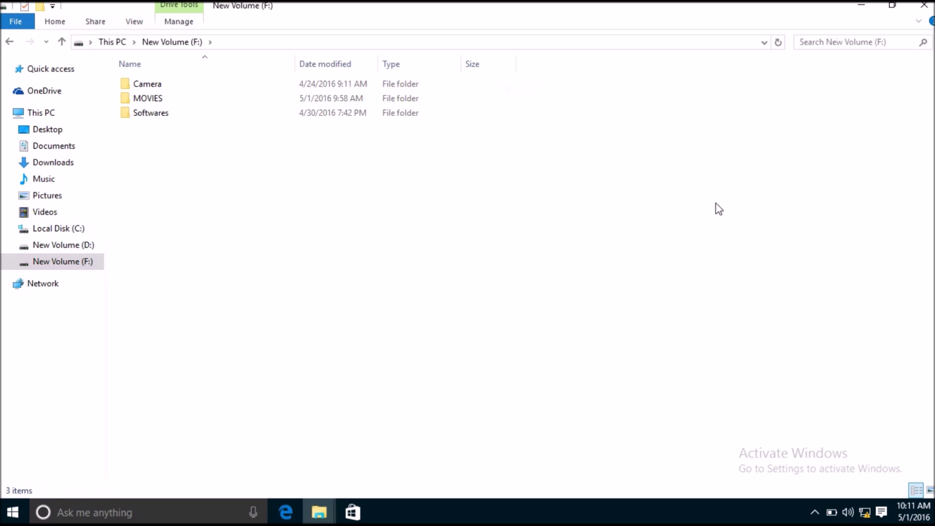
left_click(393, 107)
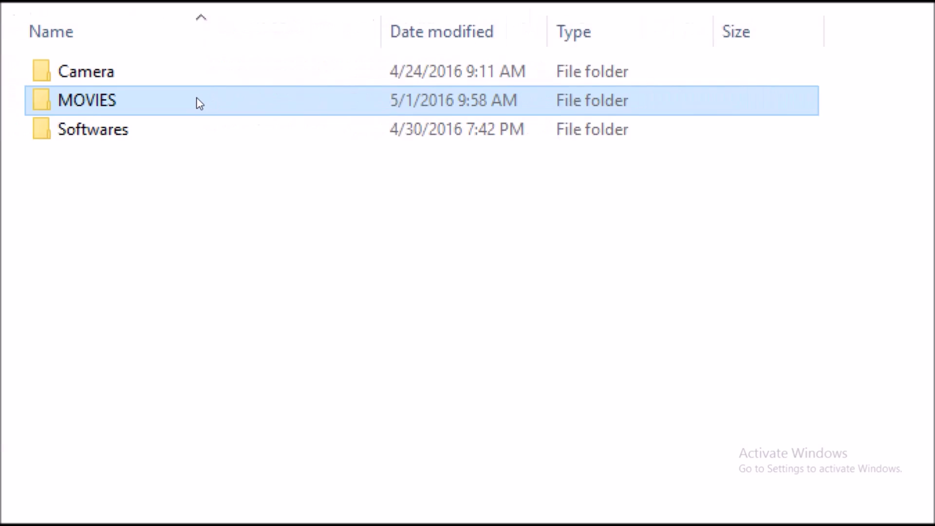
right_click(198, 103)
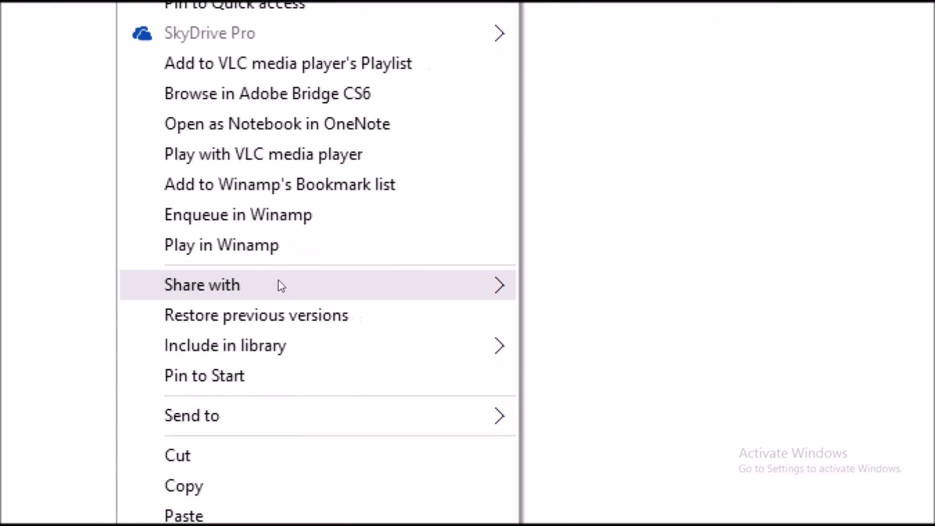
Step: Add Everyone to the MOVIES folder's sharing list with Read/Write permission and confirm sharing
mouse_move(282, 285)
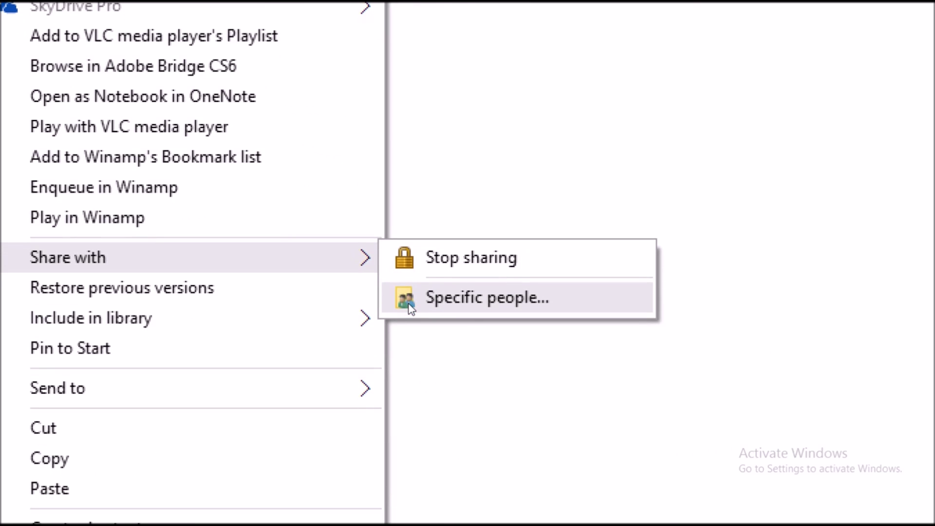
left_click(411, 306)
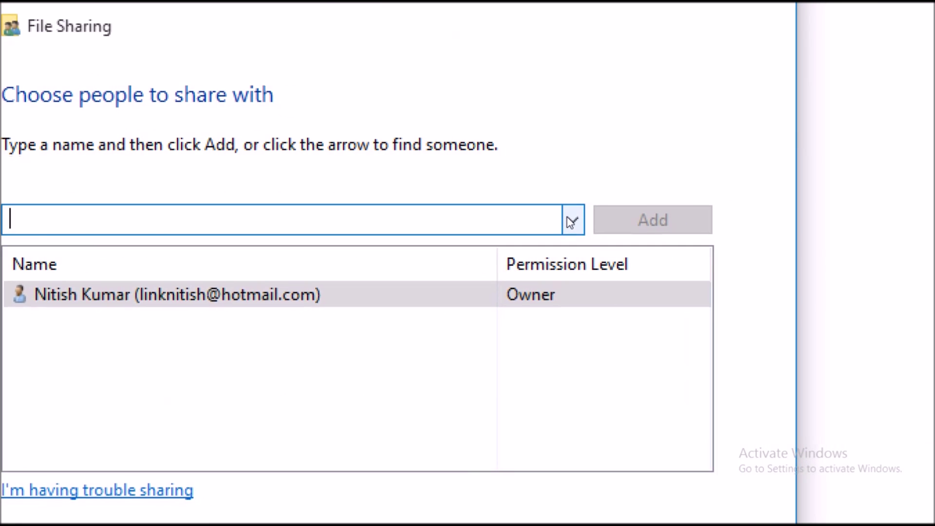
left_click(572, 222)
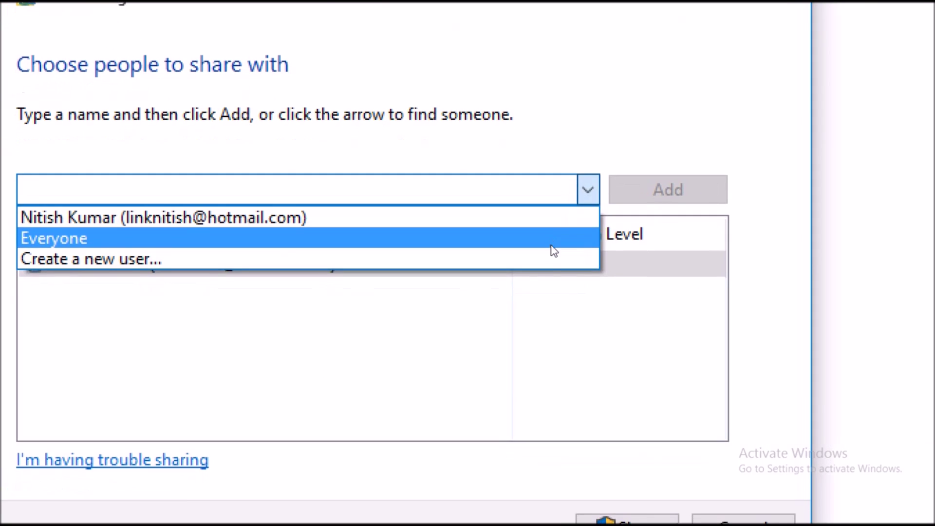
left_click(552, 240)
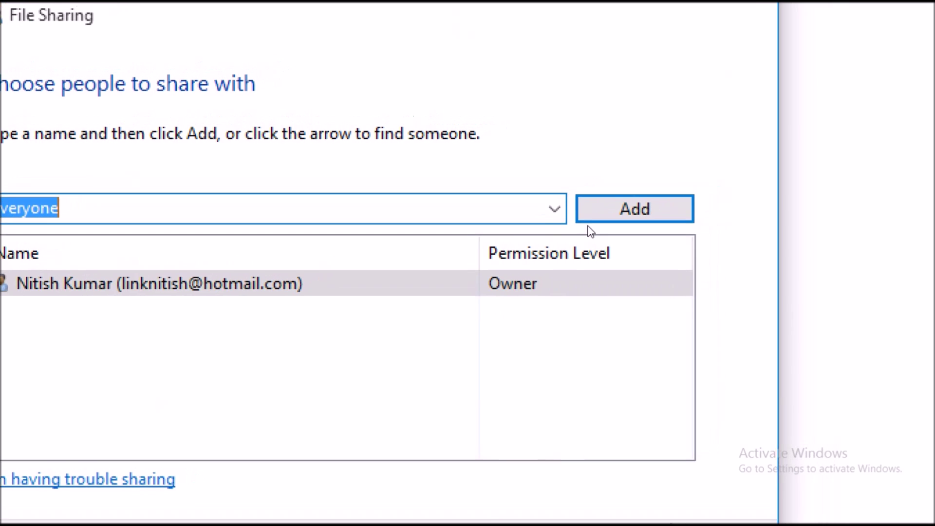
left_click(592, 217)
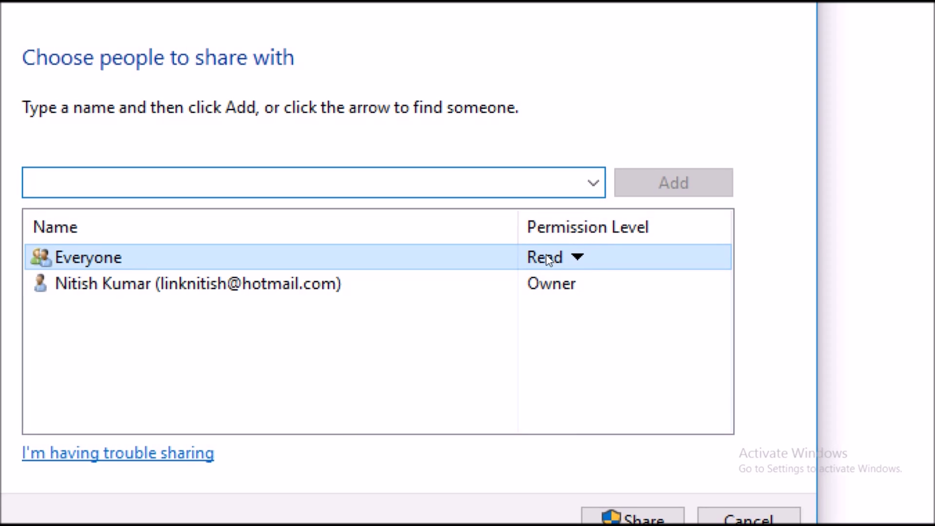
left_click(551, 257)
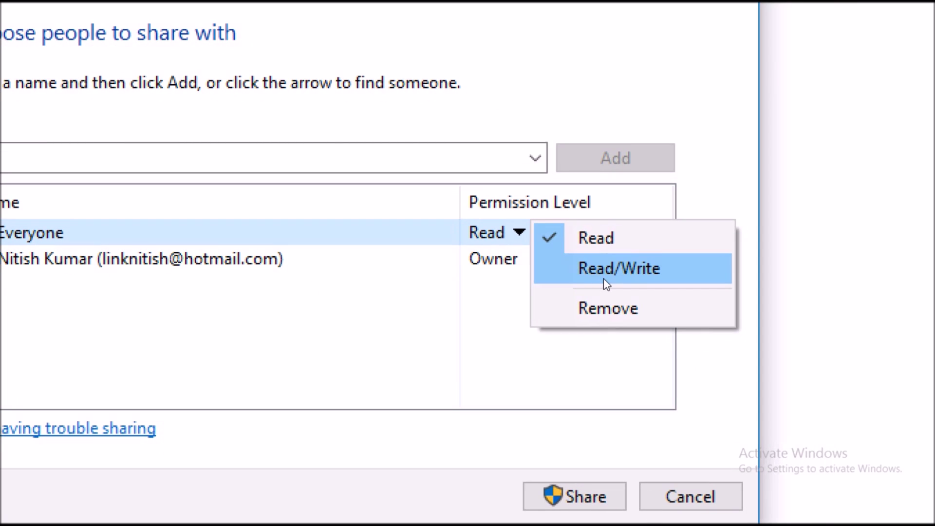
left_click(663, 293)
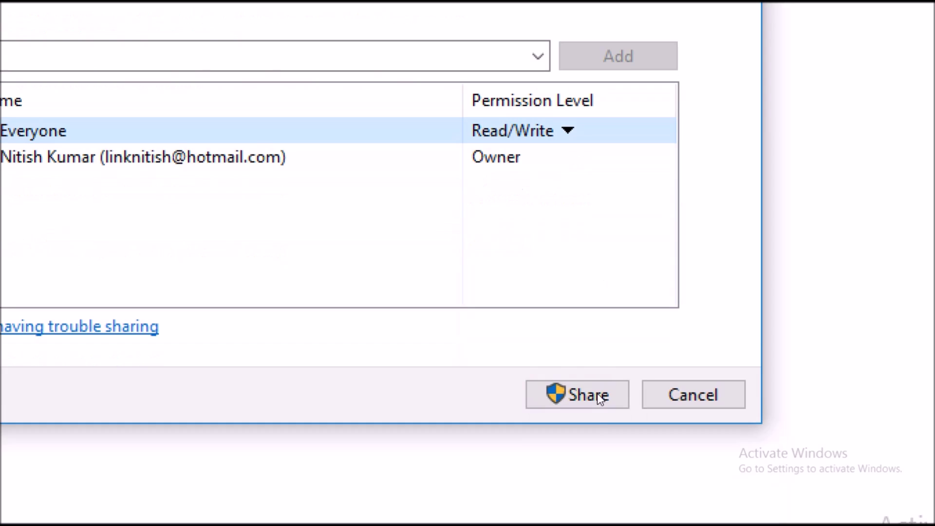
left_click(584, 496)
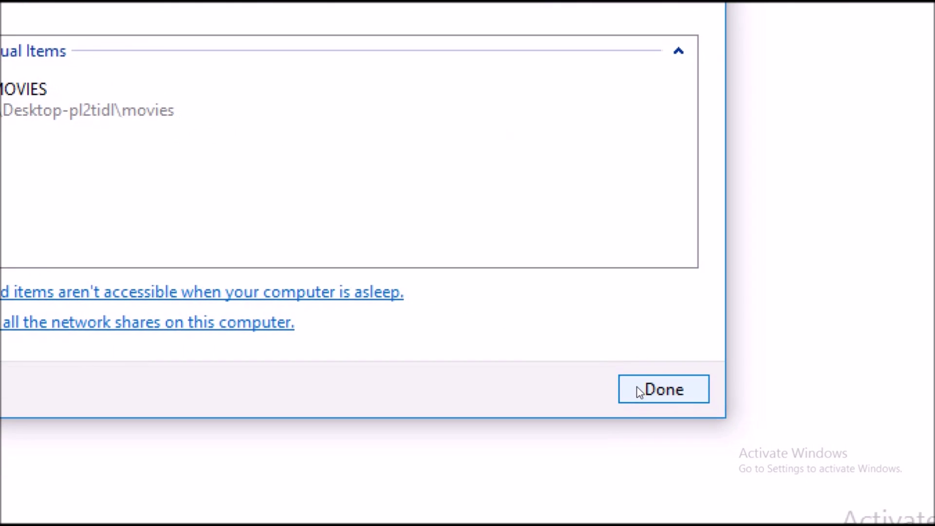
left_click(640, 392)
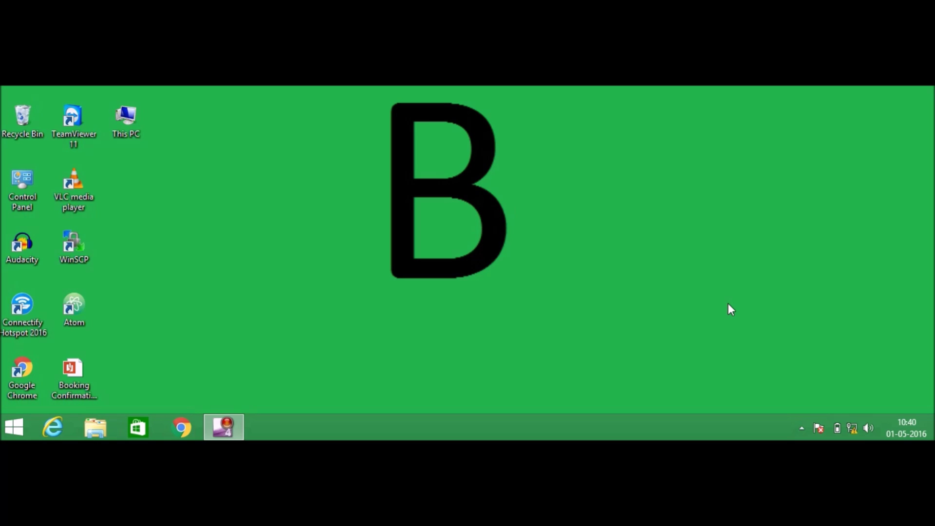
Step: On laptop B, open the Ethernet properties from Network and Sharing Center and select IPv4
left_click(853, 429)
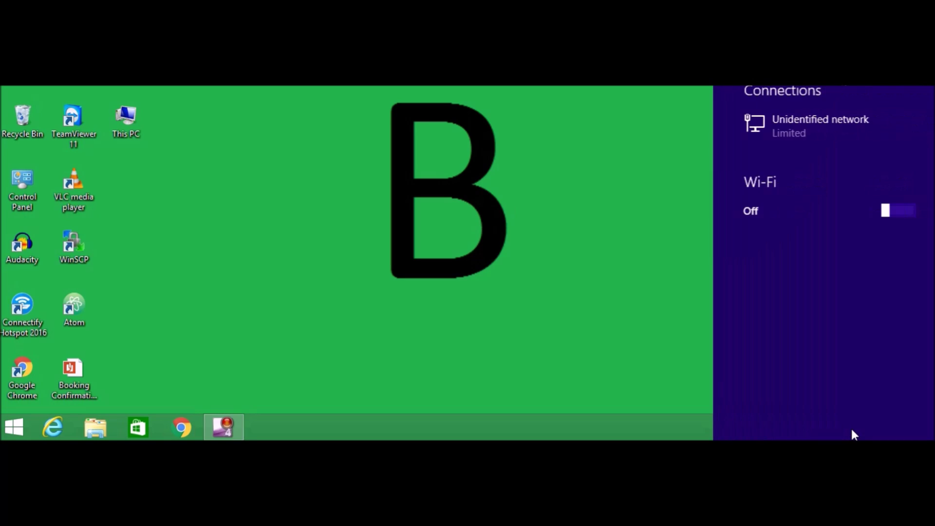
left_click(624, 391)
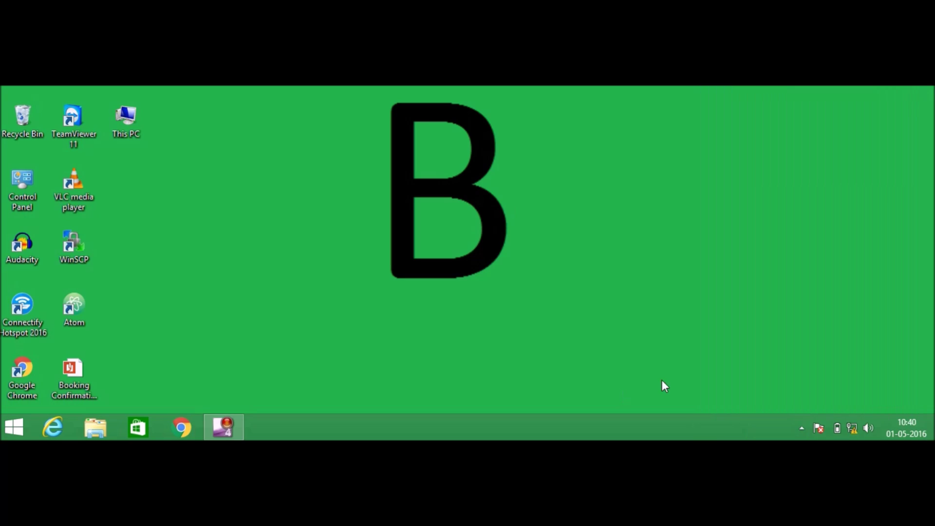
right_click(856, 426)
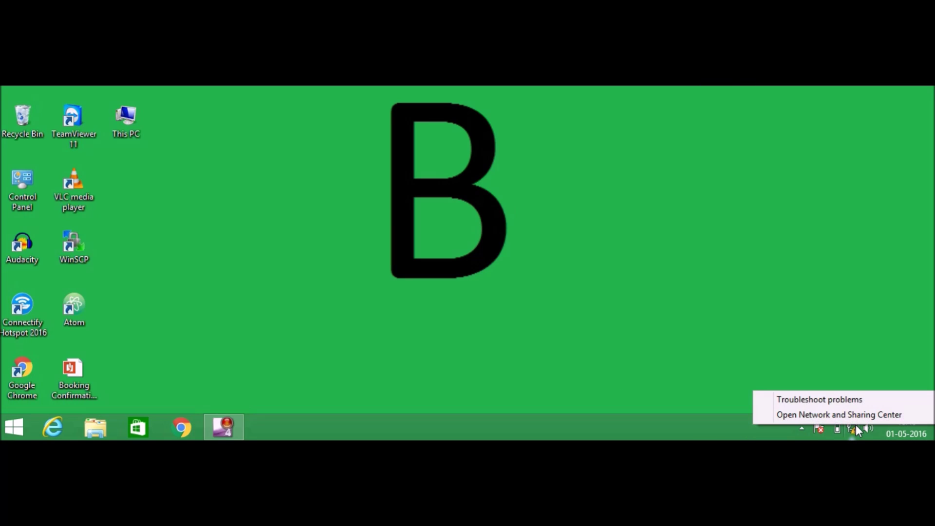
left_click(856, 419)
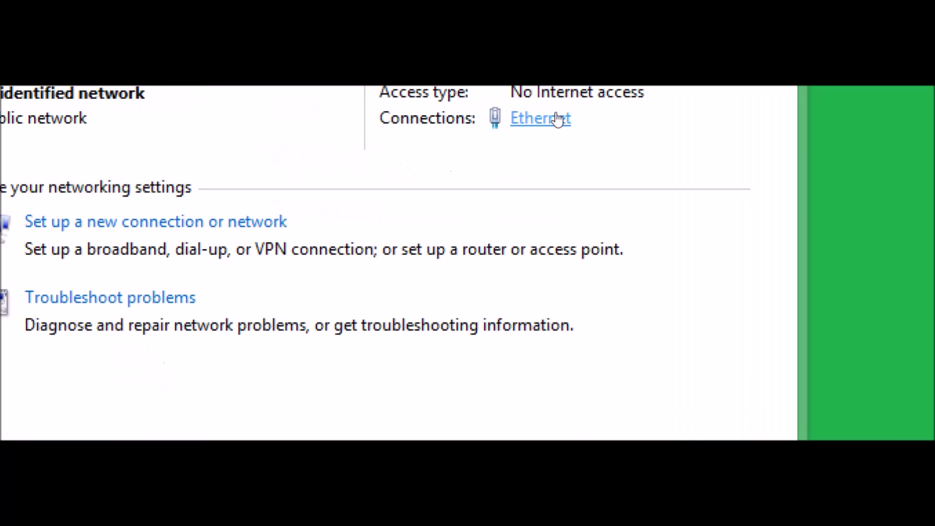
left_click(558, 117)
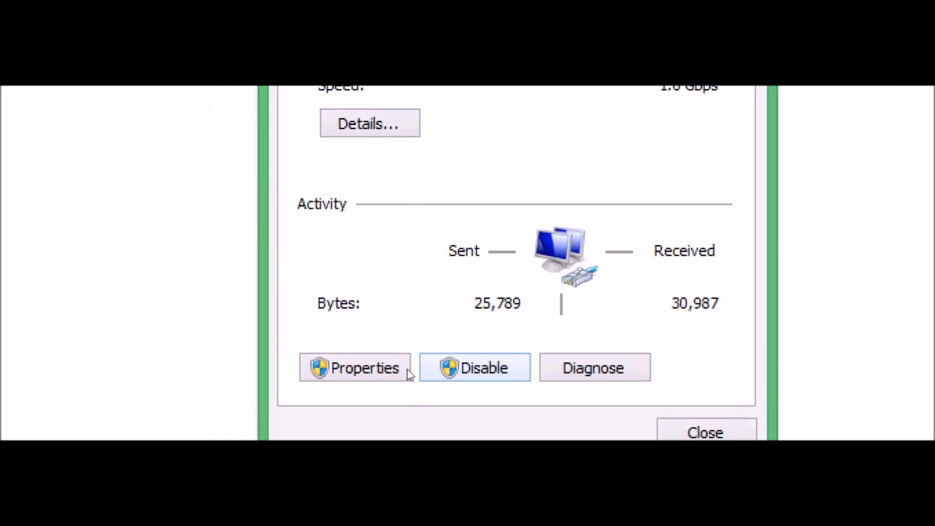
left_click(406, 373)
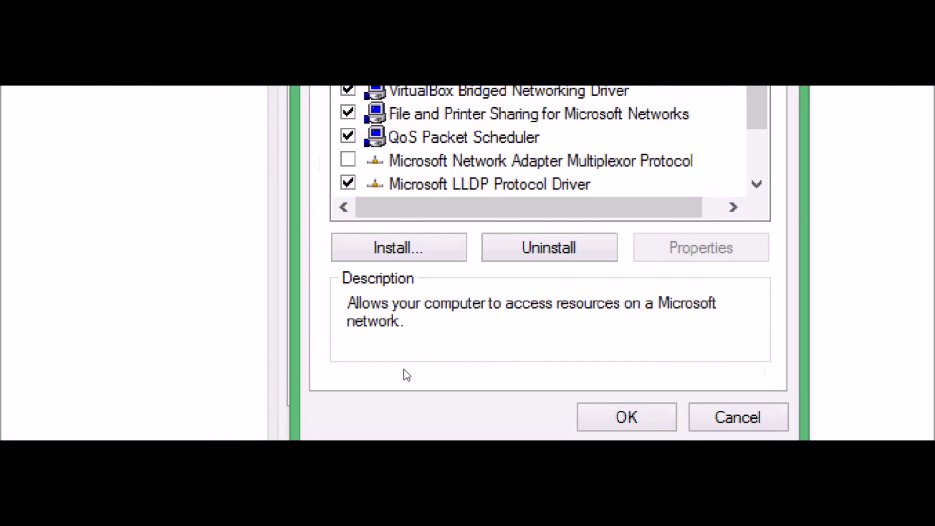
scroll(489, 258, "down", 2)
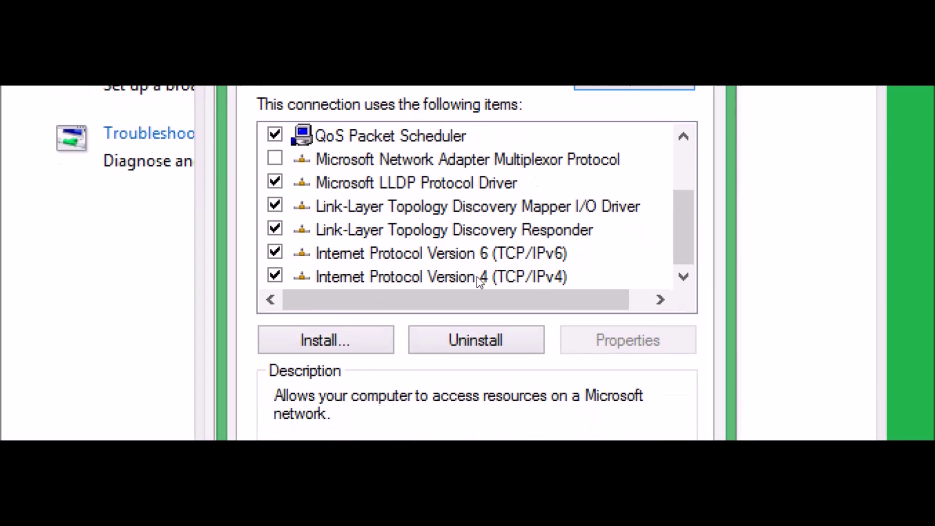
left_click(482, 313)
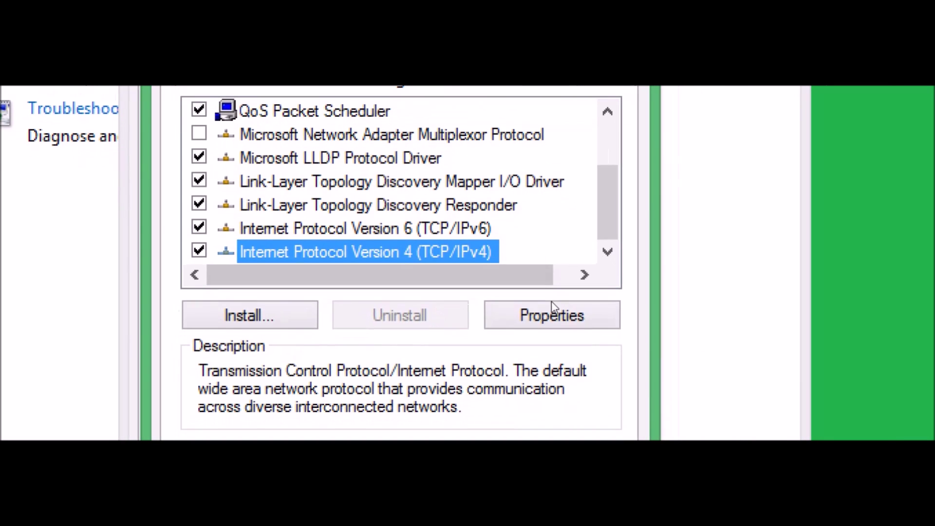
Step: Set laptop B's IPv4 to static 192.168.1.20, mask 255.255.255.0, and close the Ethernet windows
left_click(628, 342)
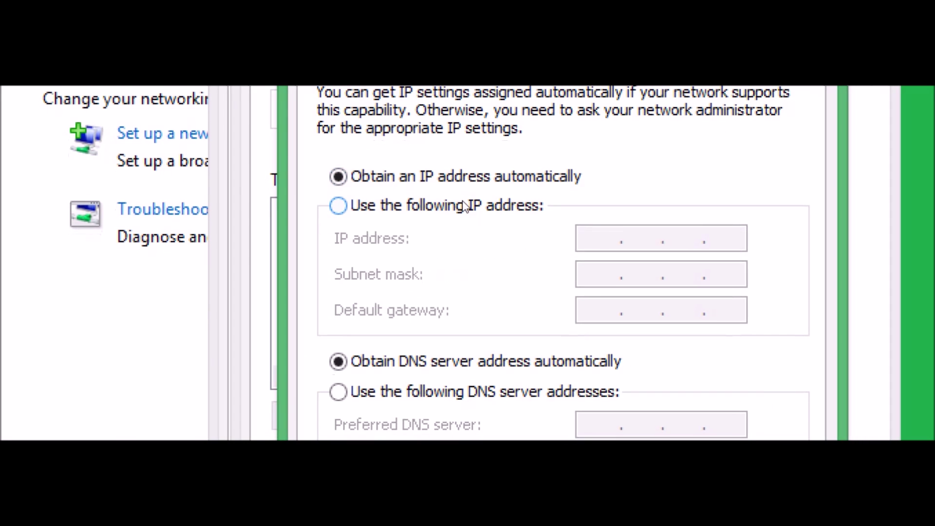
left_click(465, 207)
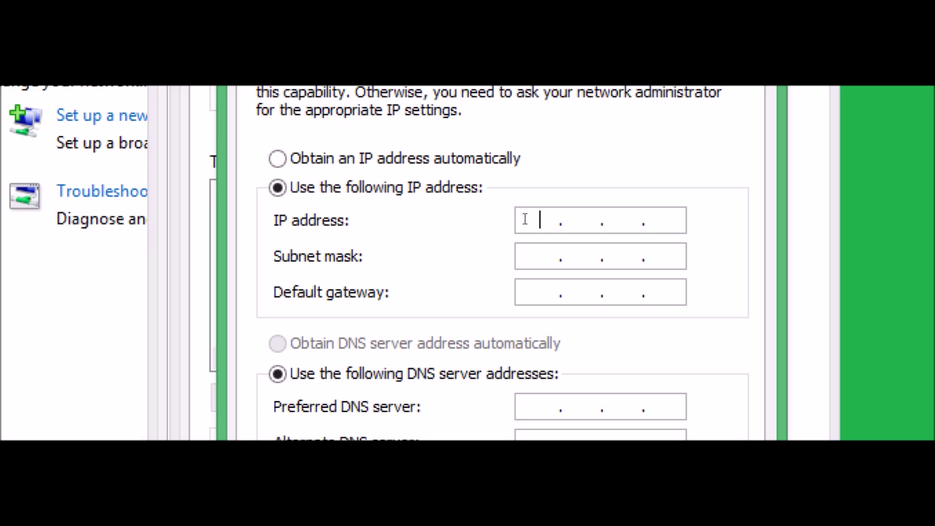
type("192 . 168 . 1 ")
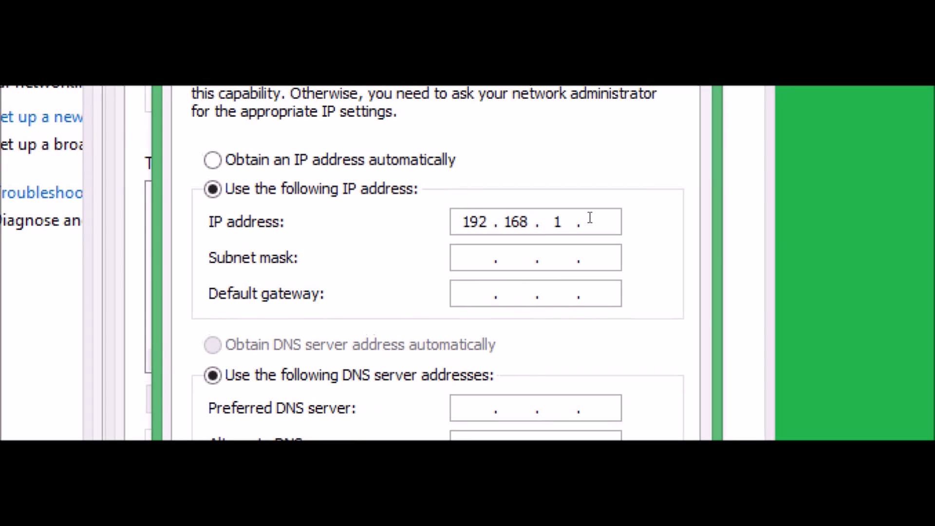
type(". 20")
key("Tab")
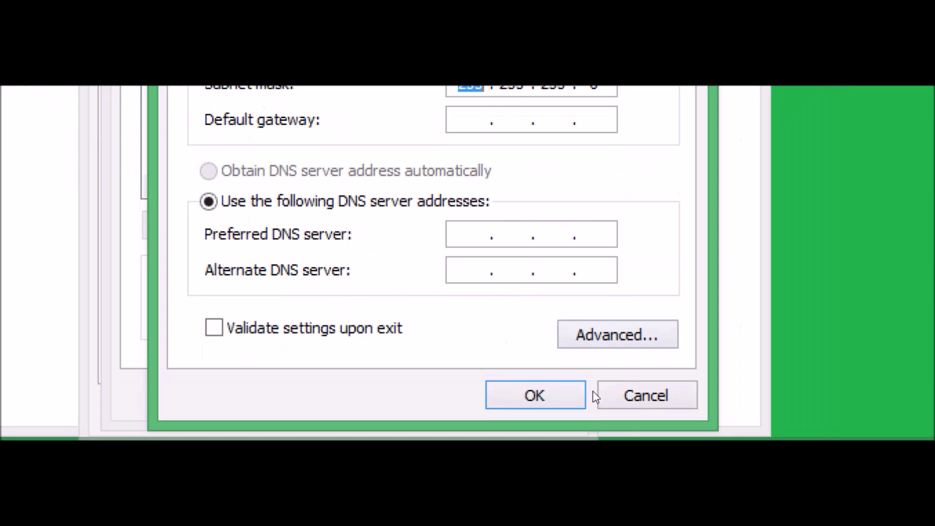
left_click(578, 390)
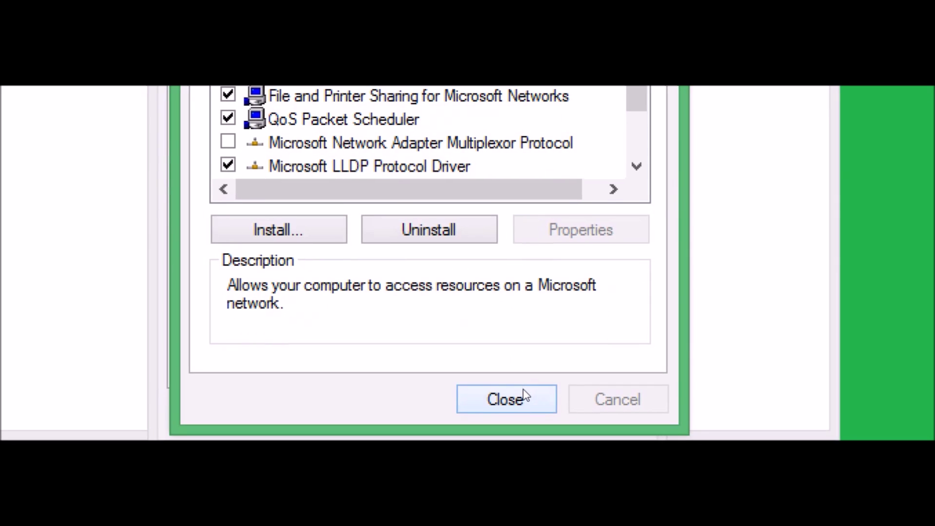
left_click(524, 396)
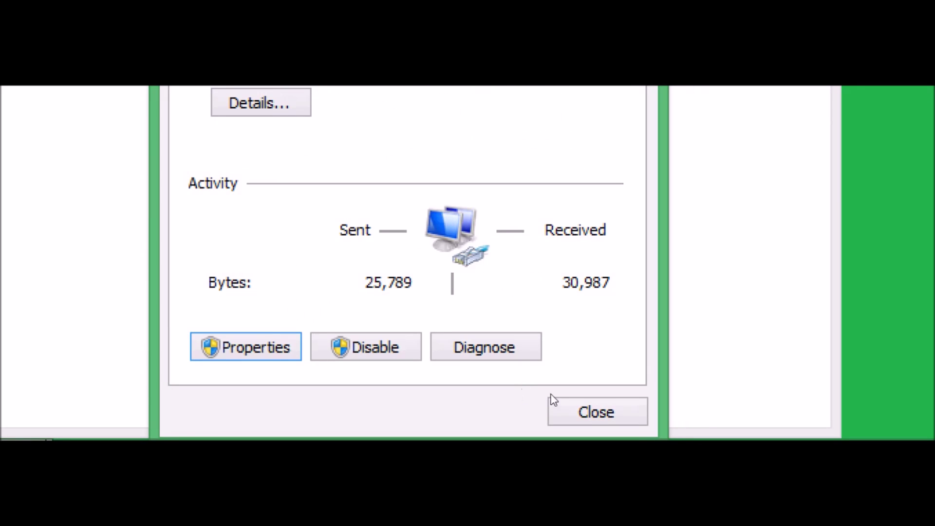
left_click(588, 410)
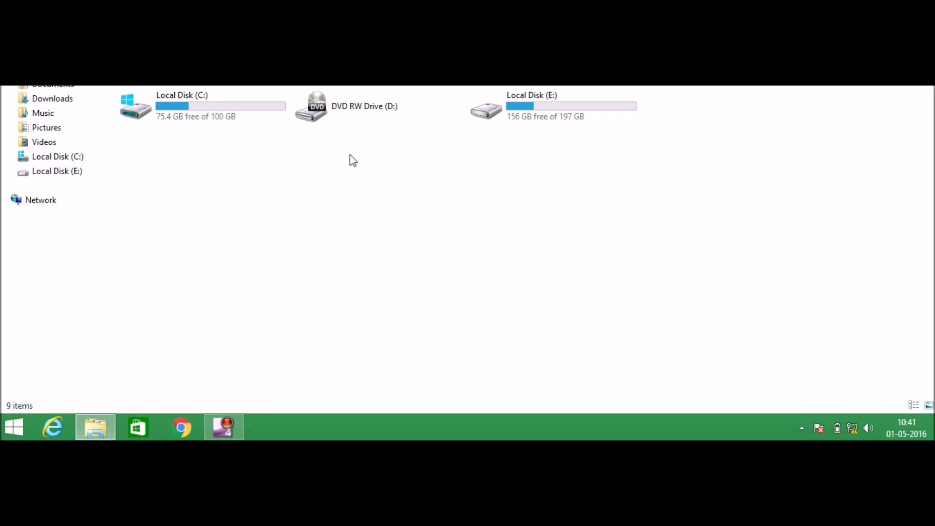
Step: Run the network path \\192.168.1.10 to open laptop A's shared folders
key("super+r")
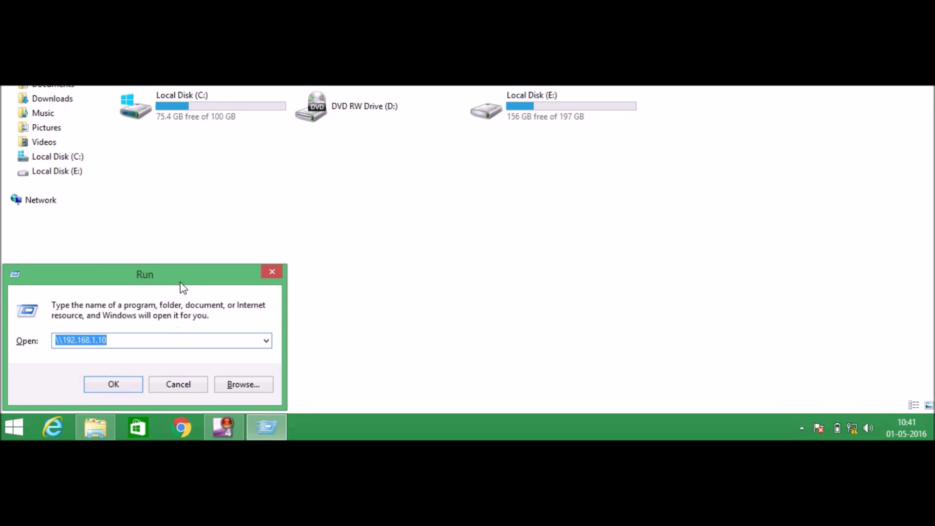
left_click_drag(200, 279, 393, 254)
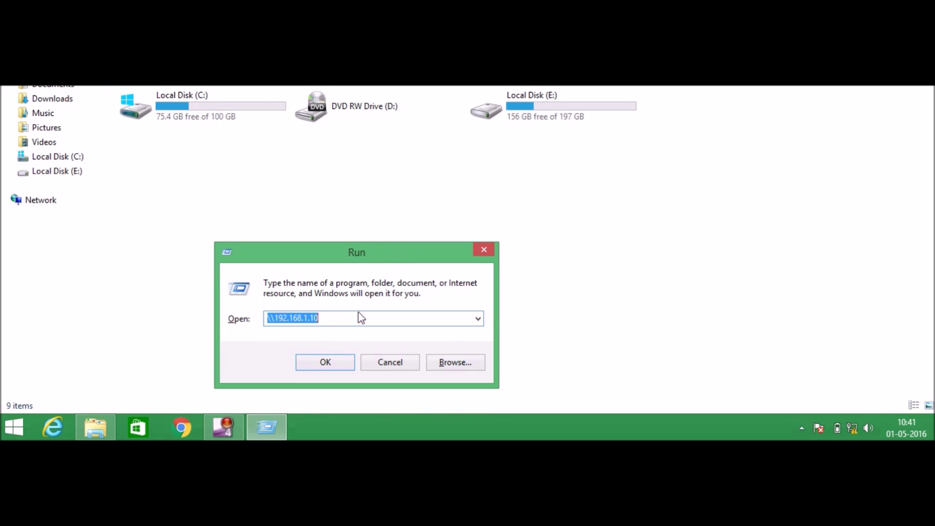
key("BackSpace")
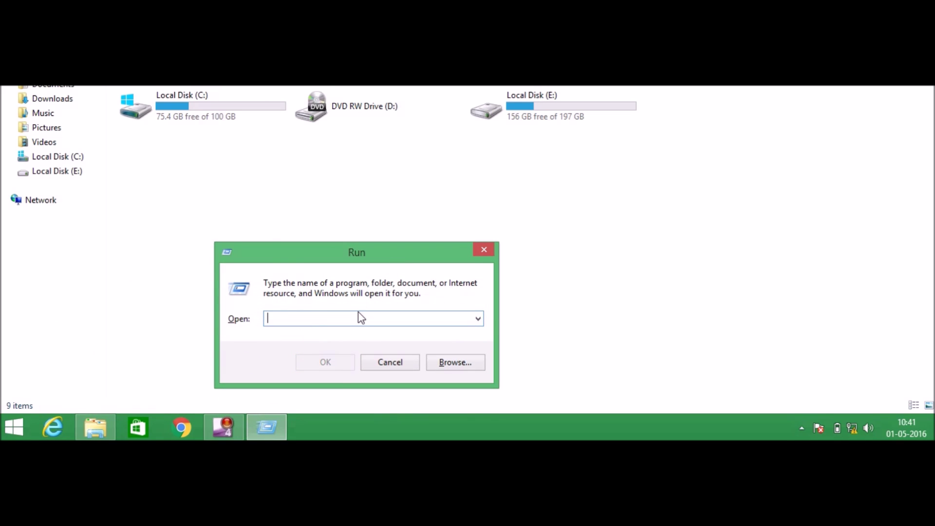
type("\\\\")
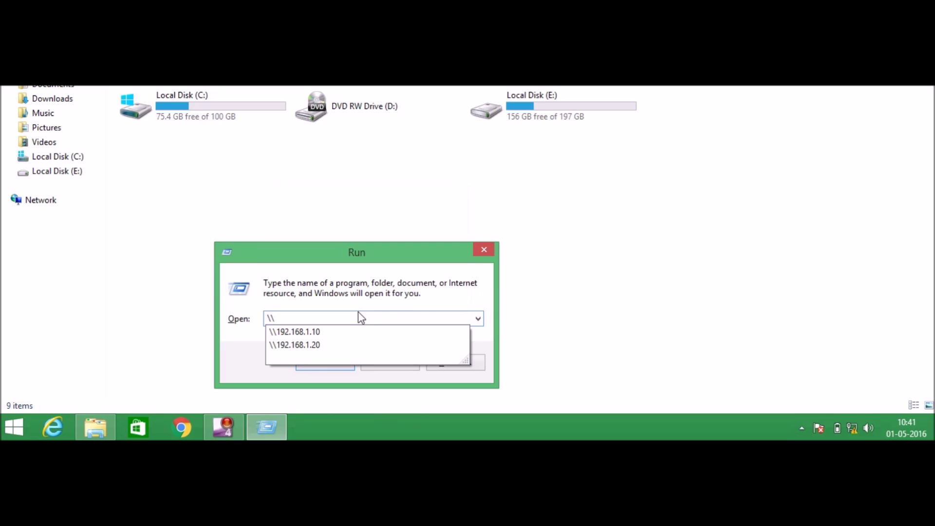
type("192.168")
type(".")
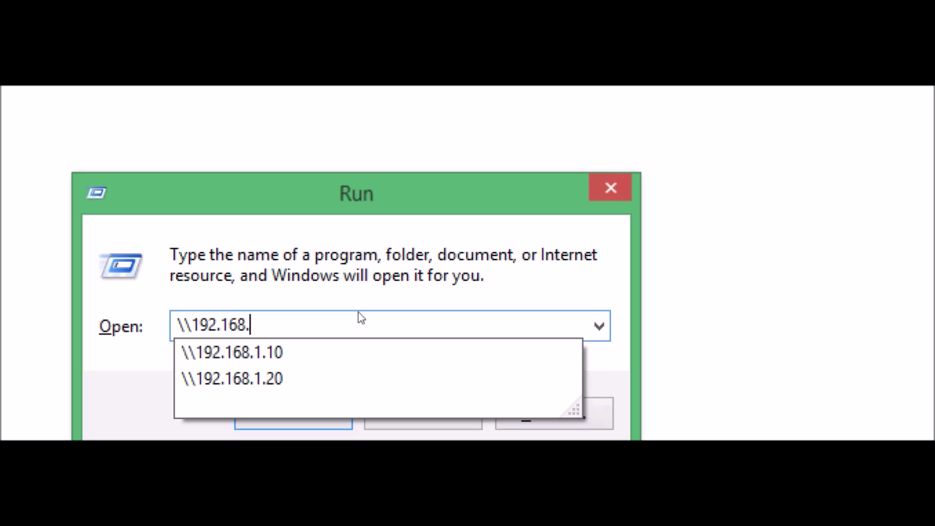
type("1.")
type("10")
key("ctrl+a")
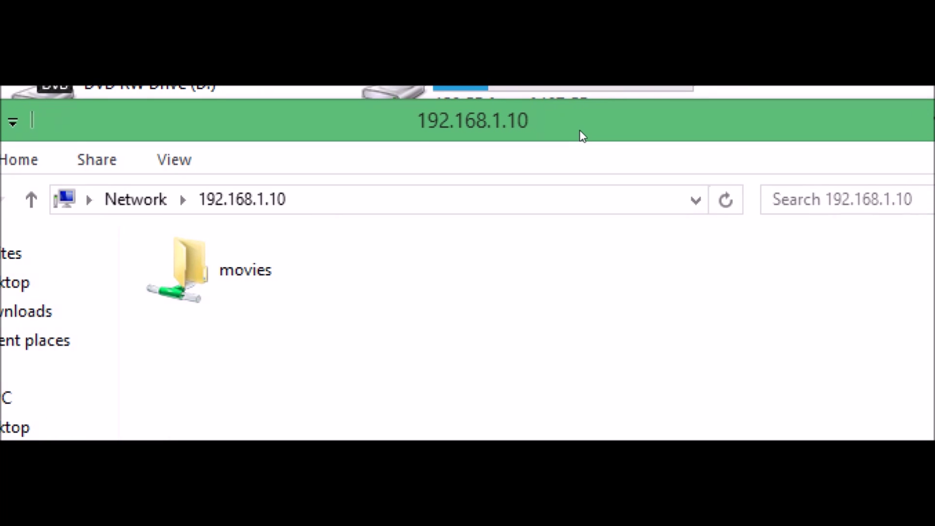
Step: Open the shared movies folder, select A Walk to Remember.avi, and switch to the Local Disk (E:) window
left_click_drag(583, 136, 380, 138)
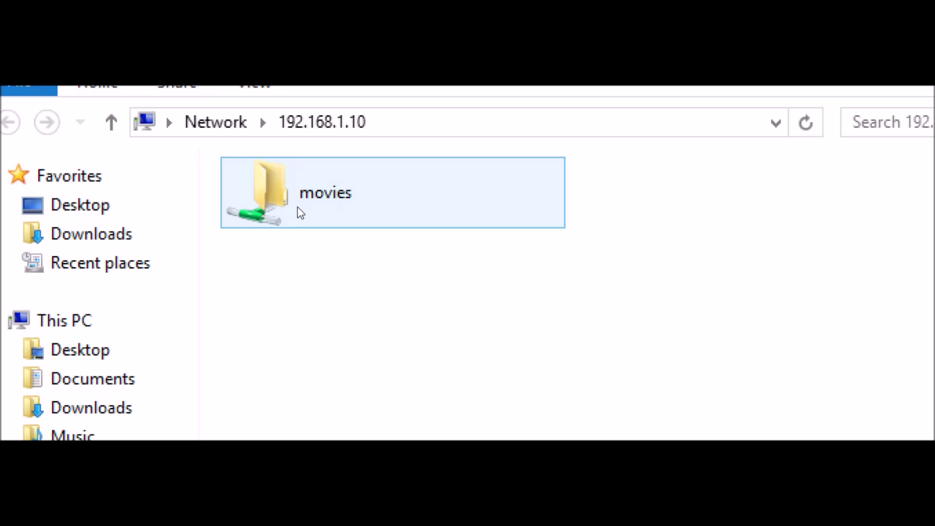
double_click(301, 213)
left_click(301, 213)
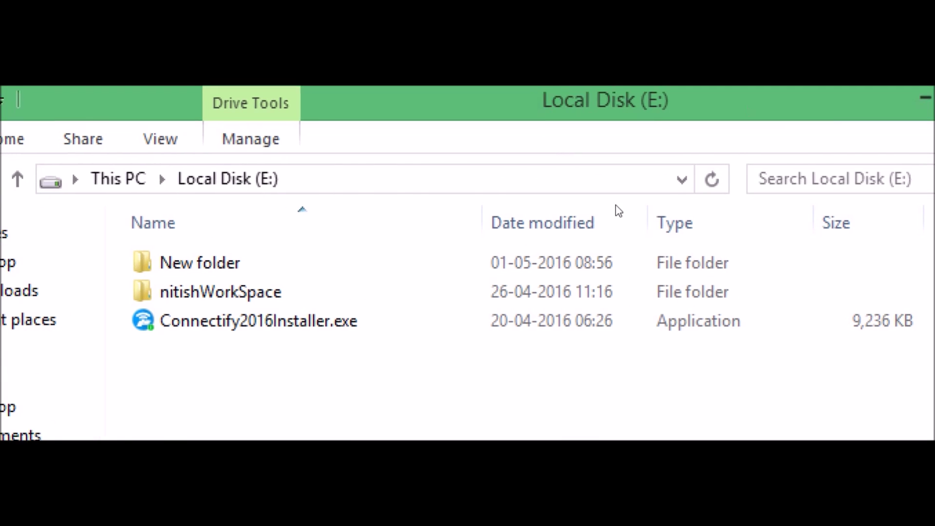
left_click(287, 325)
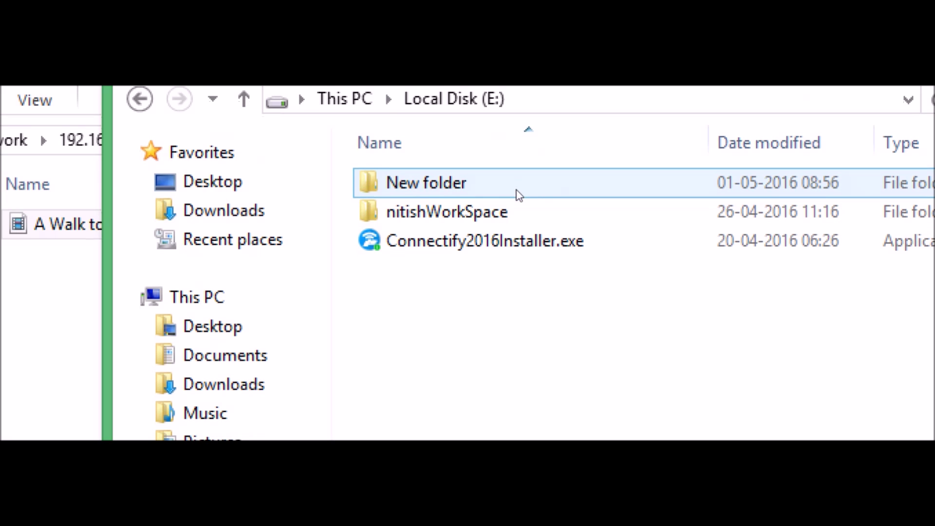
Step: Paste A Walk to Remember.avi into Local Disk (E:)\New folder and bring its copy progress into view
double_click(519, 193)
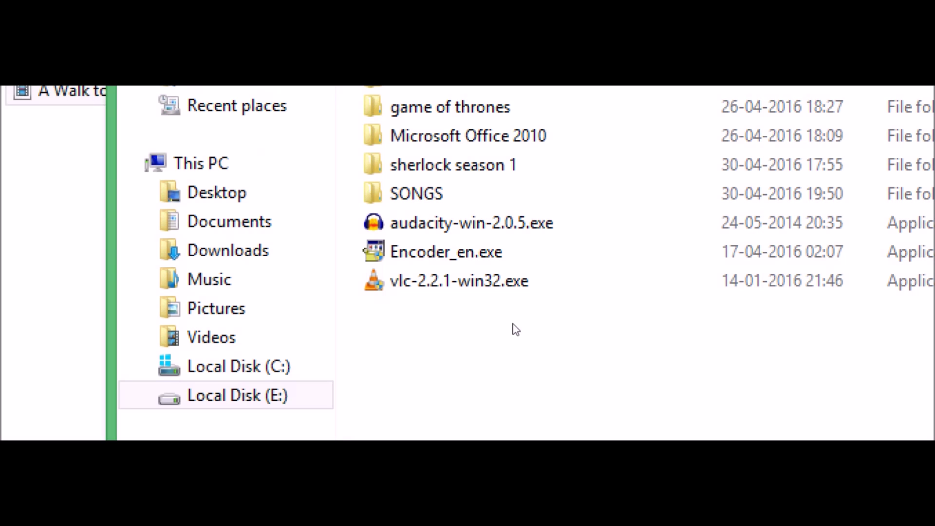
right_click(515, 330)
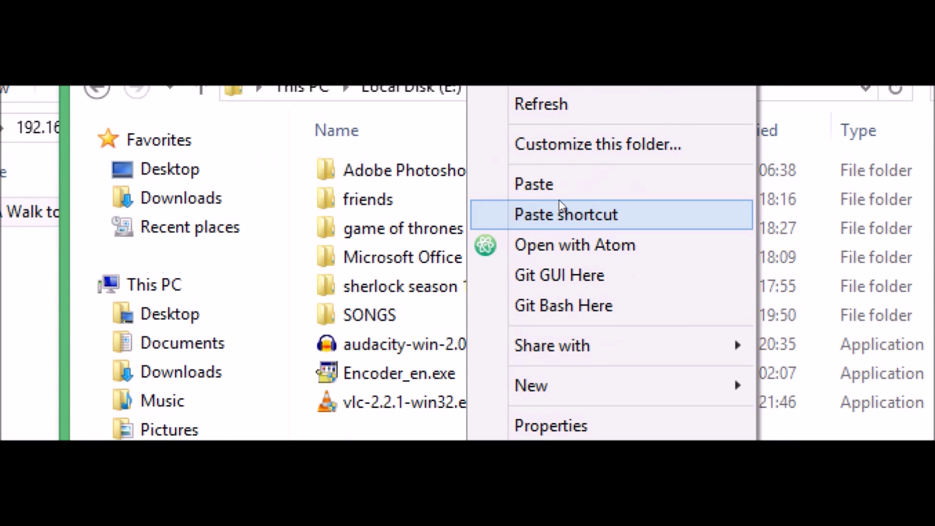
left_click(560, 200)
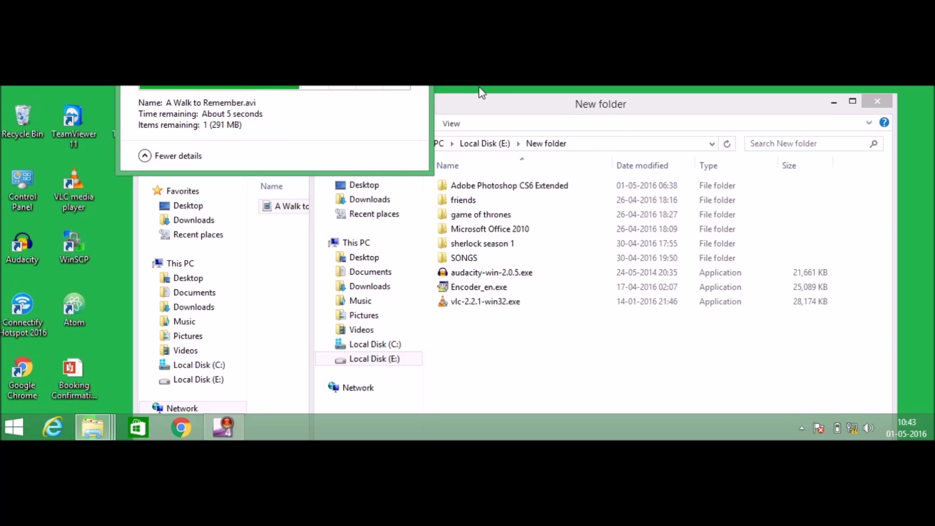
left_click_drag(479, 87, 502, 209)
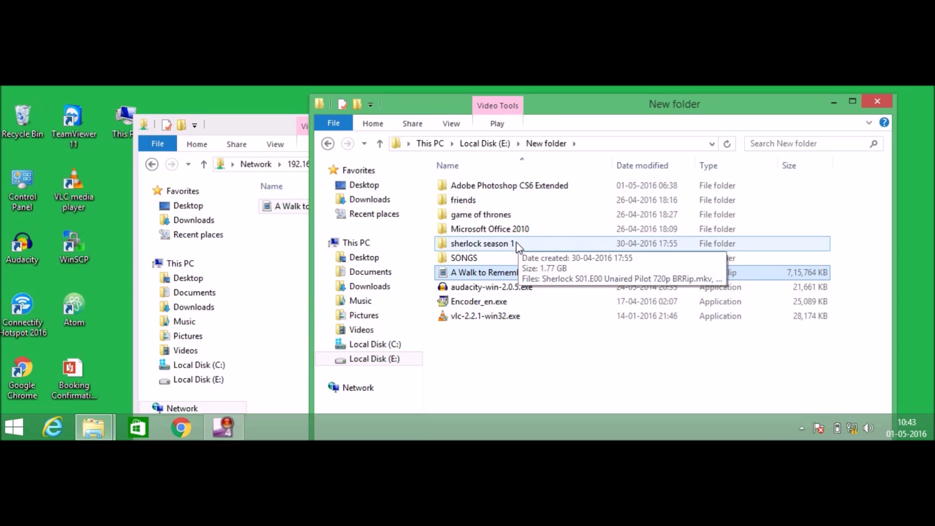
Step: Look inside sherlock season 1, then copy that folder from New folder
double_click(517, 245)
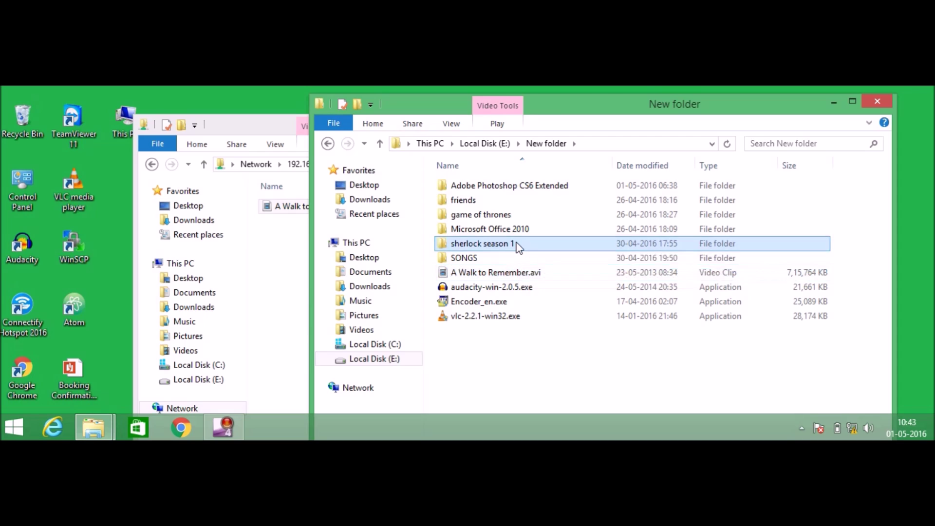
left_click(532, 190)
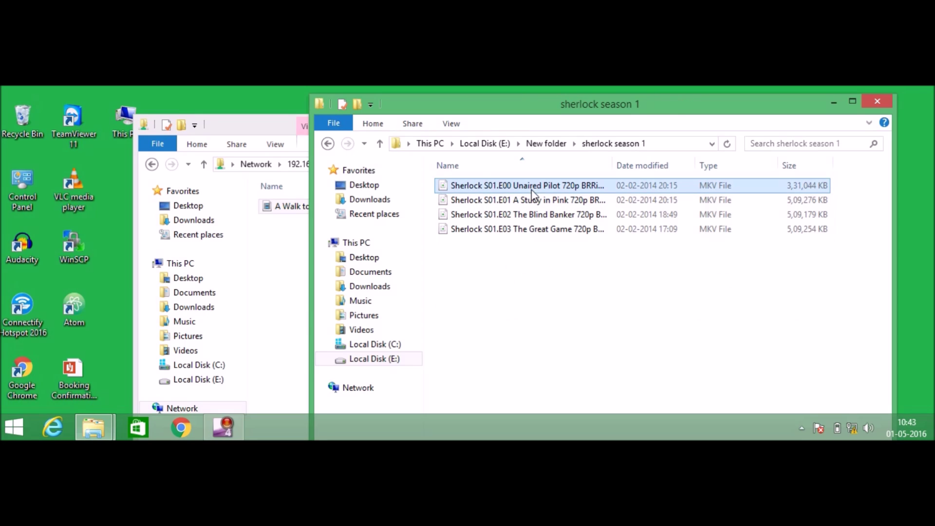
left_click(561, 143)
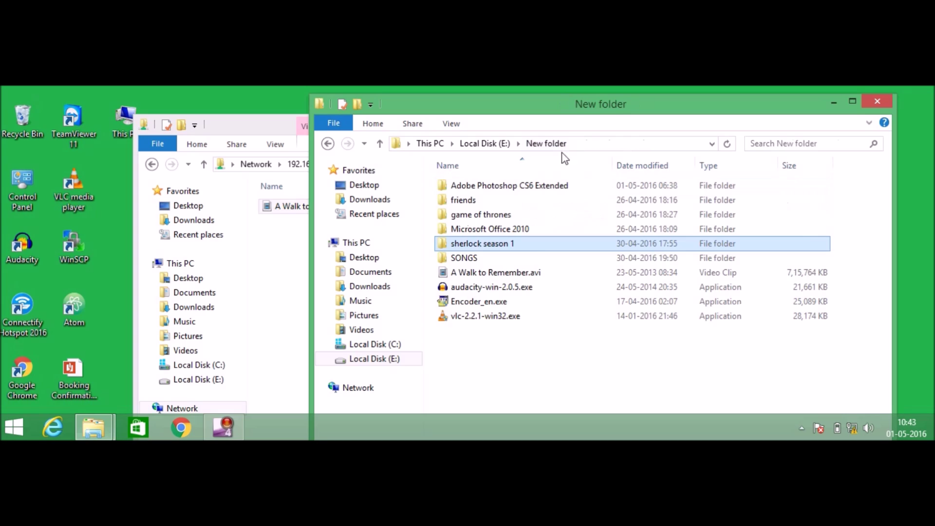
right_click(519, 245)
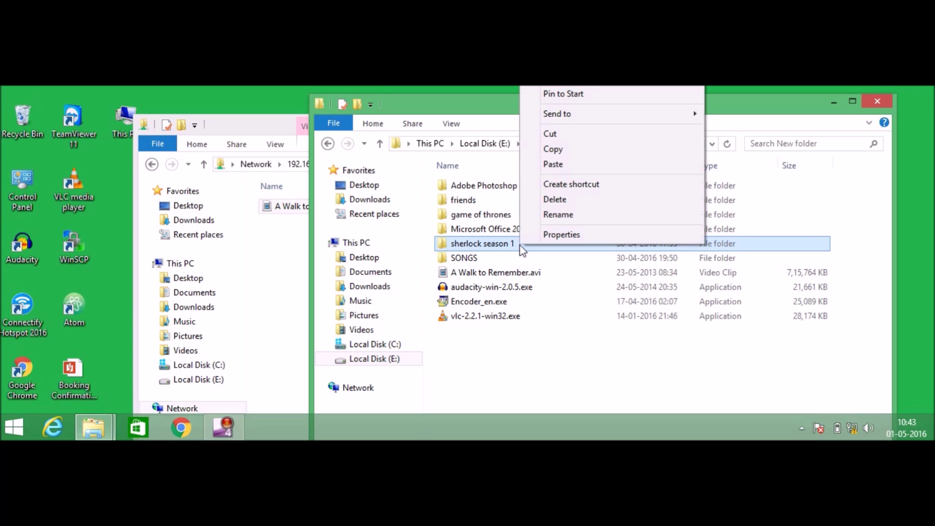
left_click(560, 150)
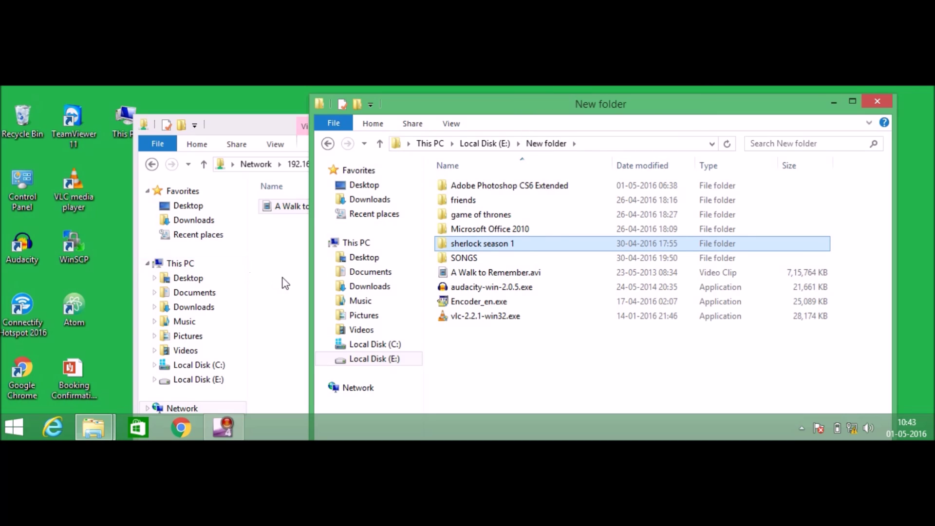
Step: Paste sherlock season 1 into laptop A's shared movies folder and watch the copy progress
left_click_drag(230, 131, 100, 128)
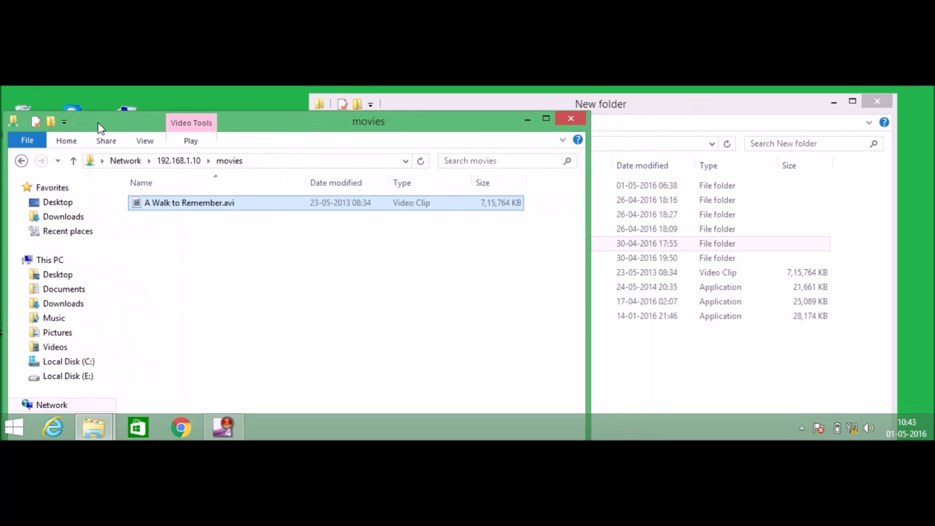
left_click(235, 257)
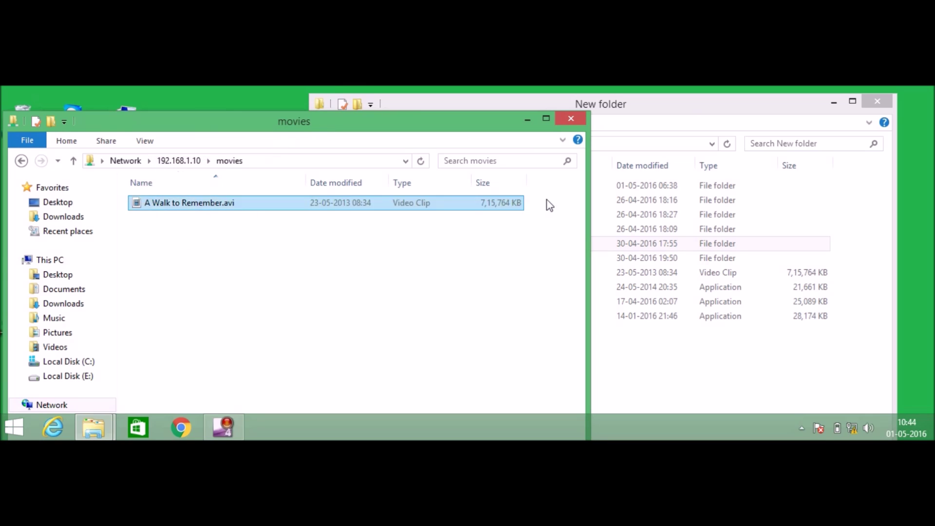
left_click(719, 373)
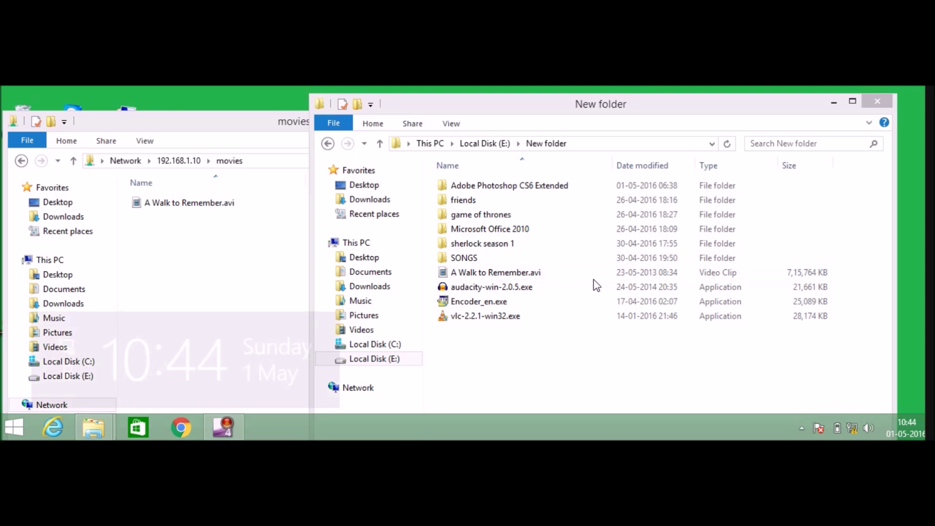
key("Escape")
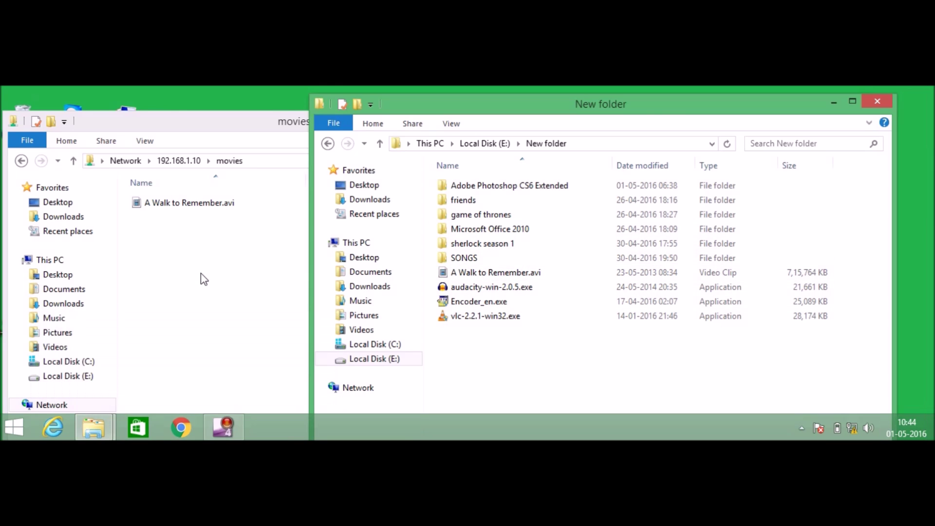
right_click(202, 273)
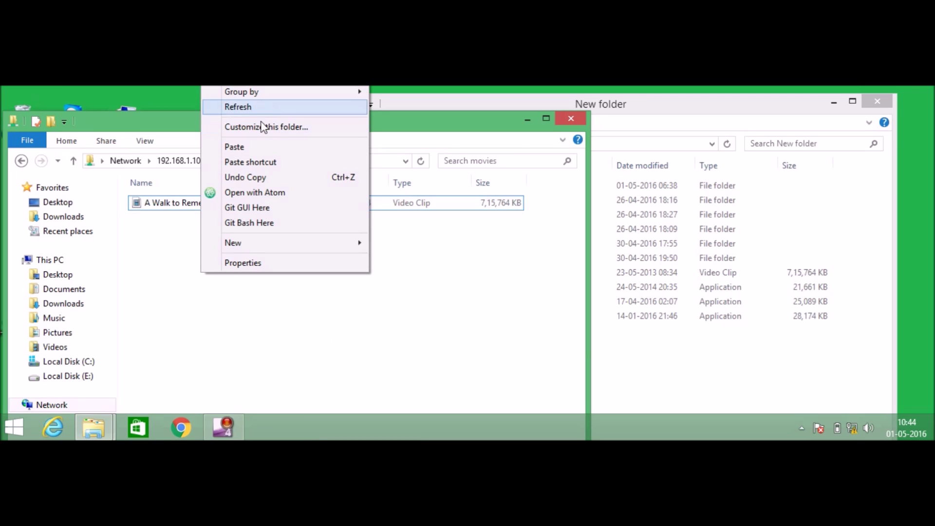
left_click(264, 148)
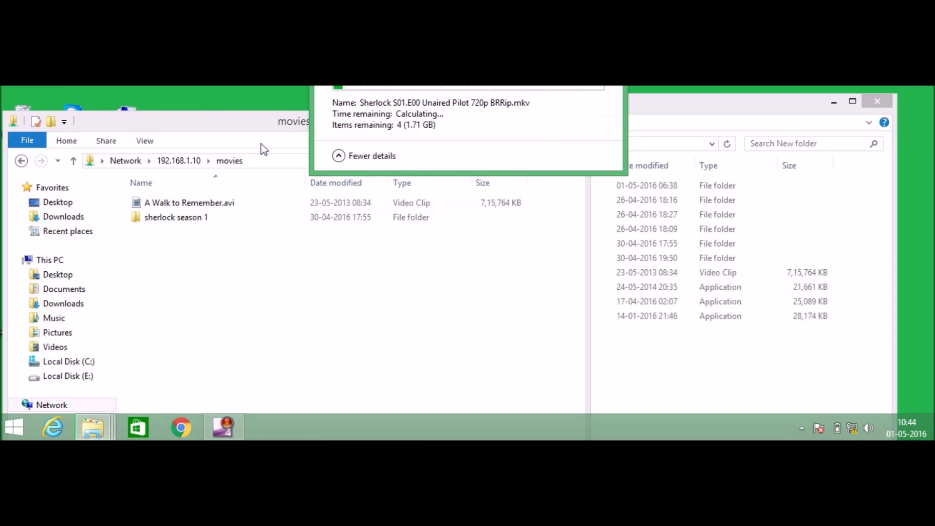
left_click_drag(482, 87, 445, 188)
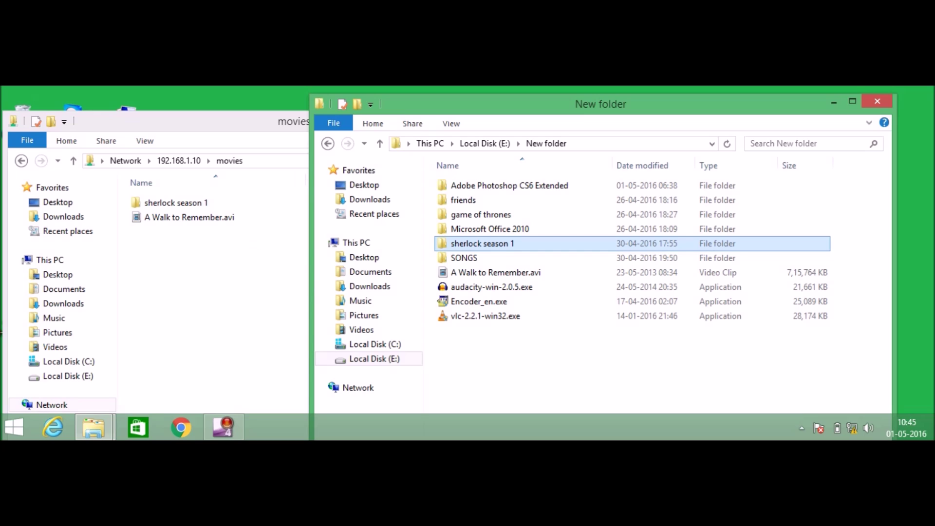
Step: Minimize the New folder and shared movies windows to reveal the B wallpaper desktop
left_click(834, 103)
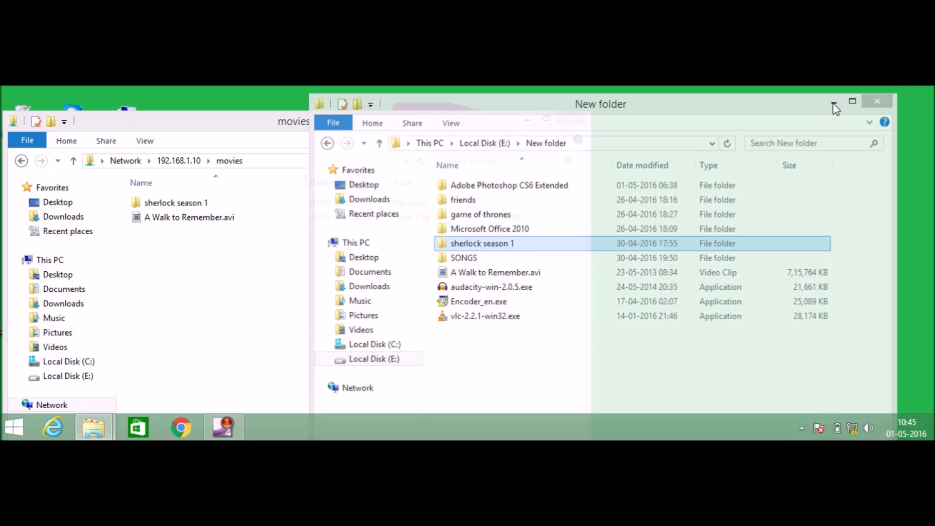
left_click(529, 119)
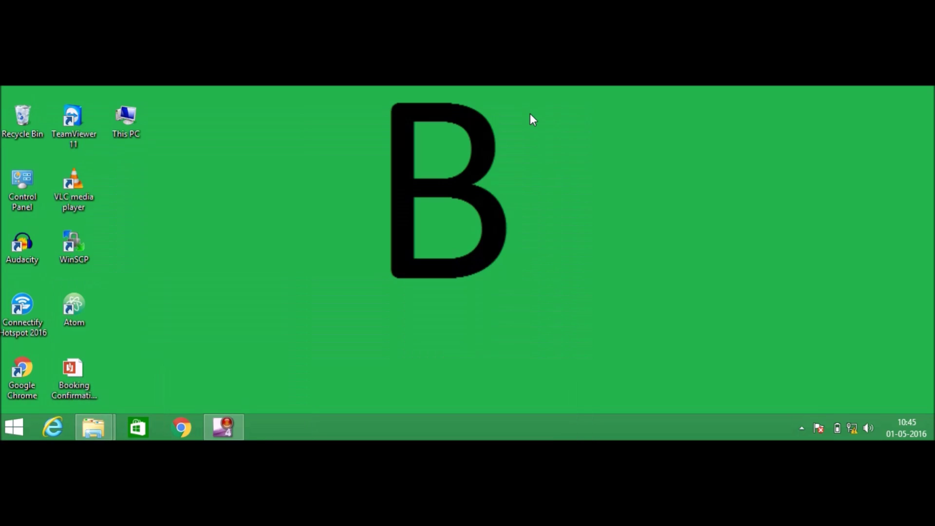